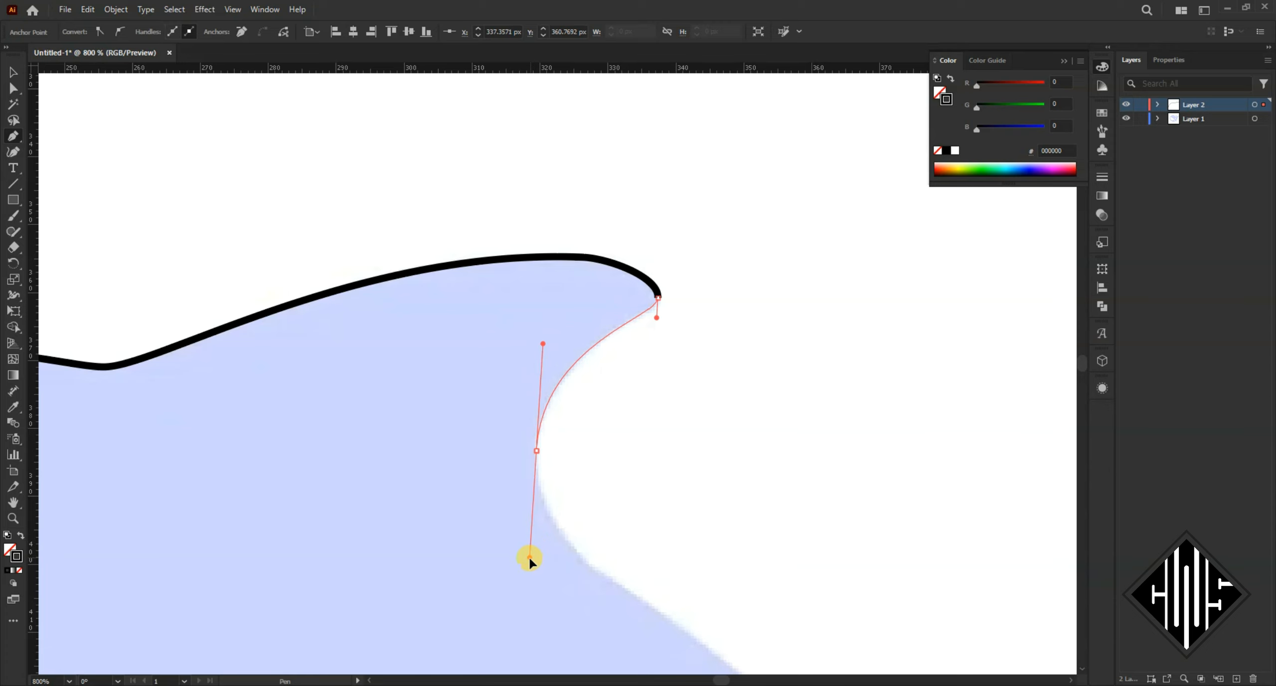
Step: Refine the curve over the dorsal fin's tip and reshape the handle at the fin's inner edge
scroll(600, 258, up, 1)
ctrl+click(574, 256)
drag(617, 263, 640, 263)
scroll(541, 344, down, 2)
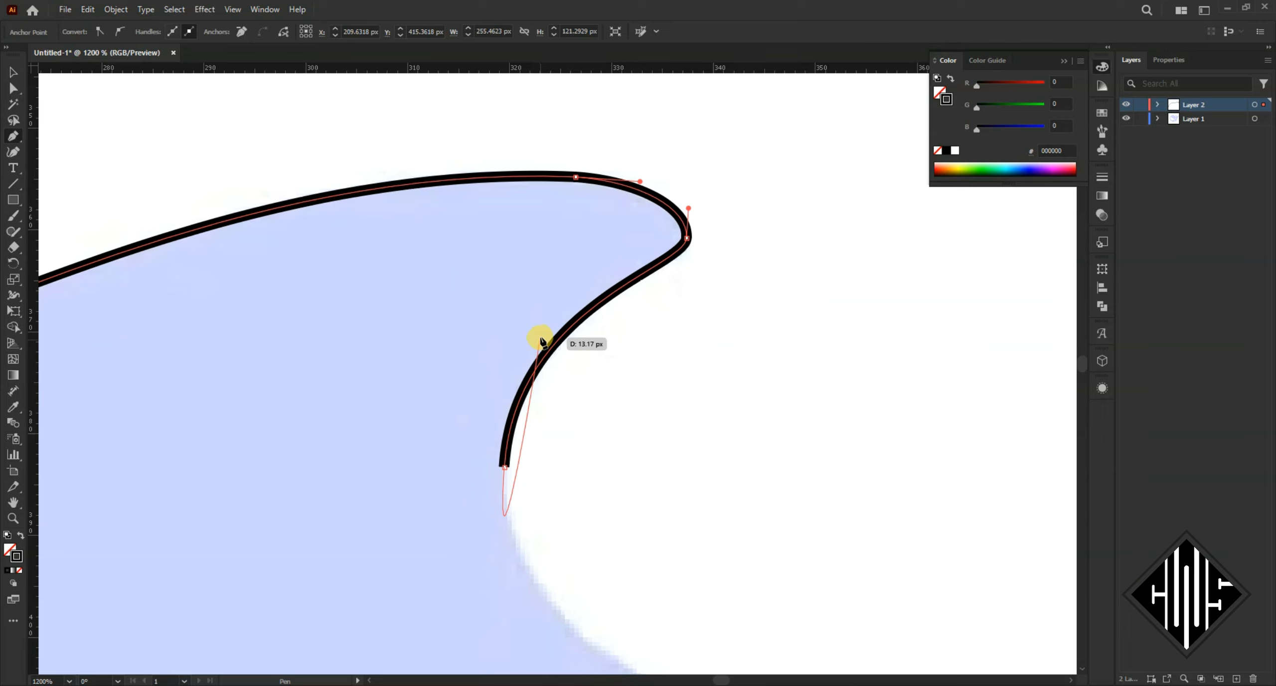
scroll(542, 342, down, 2)
drag(504, 403, 504, 455)
Step: Continue the pen path around the base of the dorsal fin with a smooth anchor point where the back begins
scroll(506, 454, down, 4)
drag(570, 496, 526, 316)
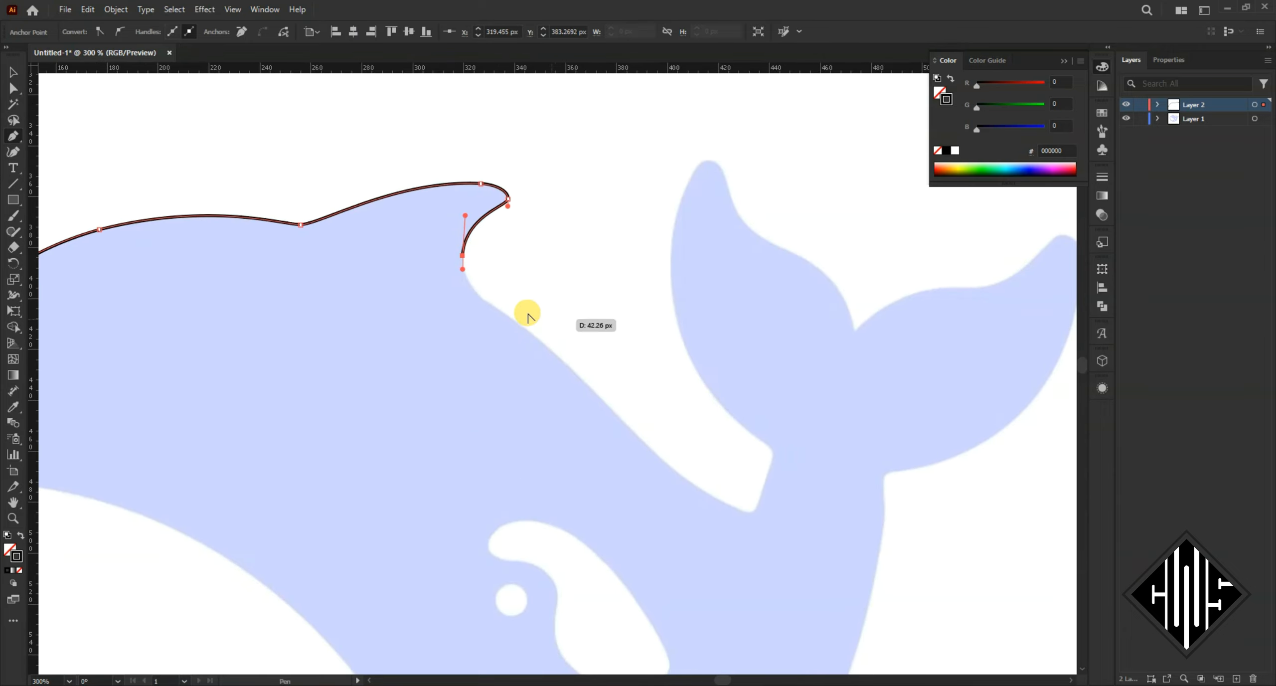
scroll(529, 319, up, 4)
drag(431, 319, 437, 325)
Step: Trace the back's long slope from the fin base to near the tail junction, adjusting the handles to the artwork
scroll(437, 325, down, 2)
drag(667, 612, 538, 376)
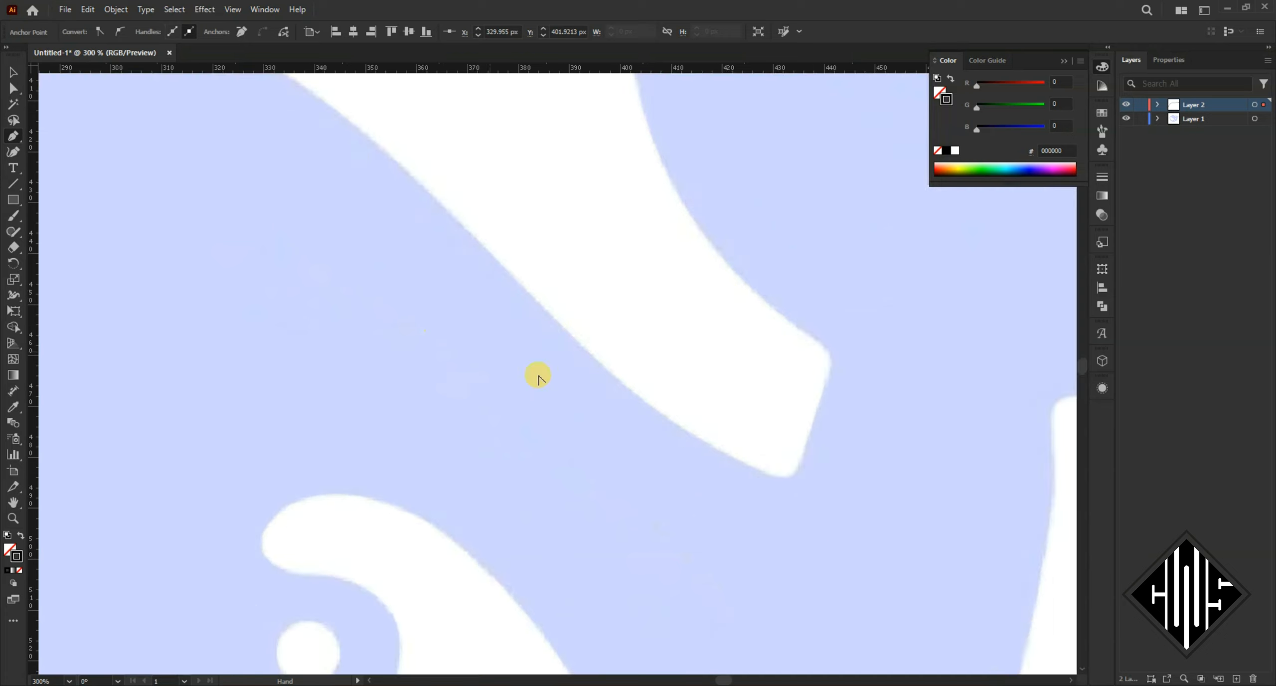
scroll(538, 376, up, 1)
drag(825, 501, 780, 527)
scroll(775, 490, down, 2)
scroll(872, 578, up, 1)
drag(518, 240, 679, 346)
Step: Trace around the rounded lower corner and up the short edge at the tail base, adjusting the handles
drag(857, 523, 619, 406)
scroll(626, 441, up, 4)
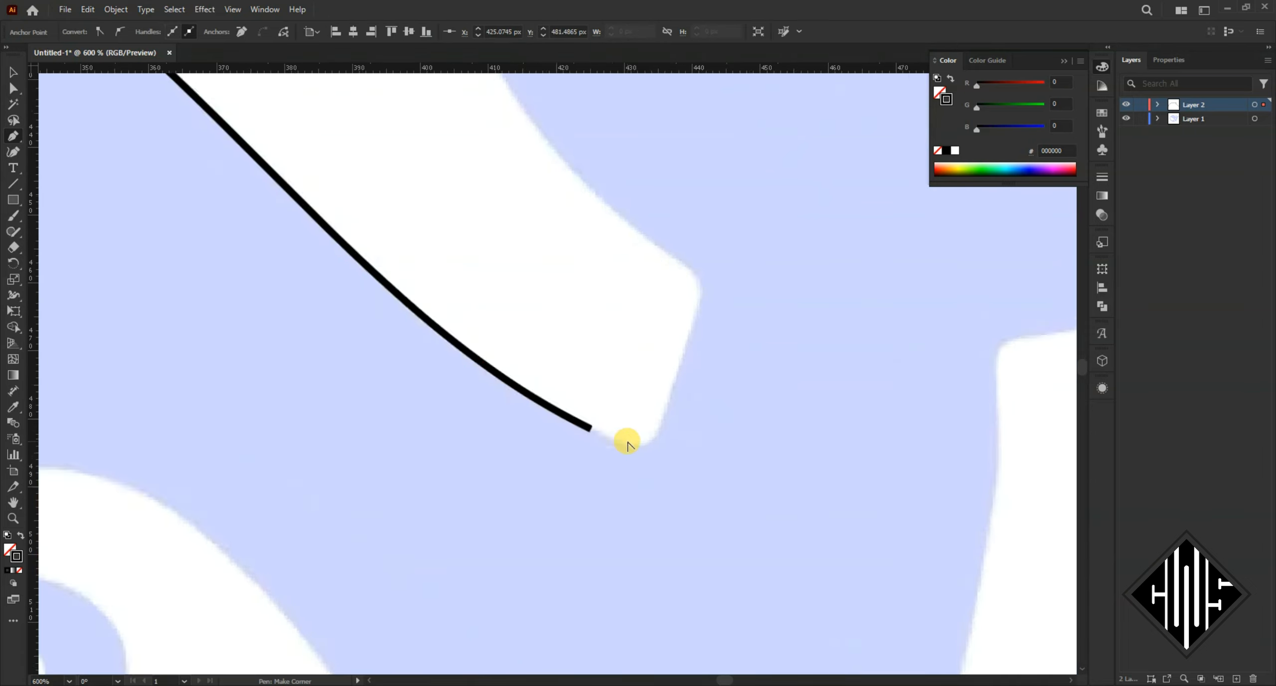
drag(671, 452, 731, 451)
scroll(688, 469, down, 1)
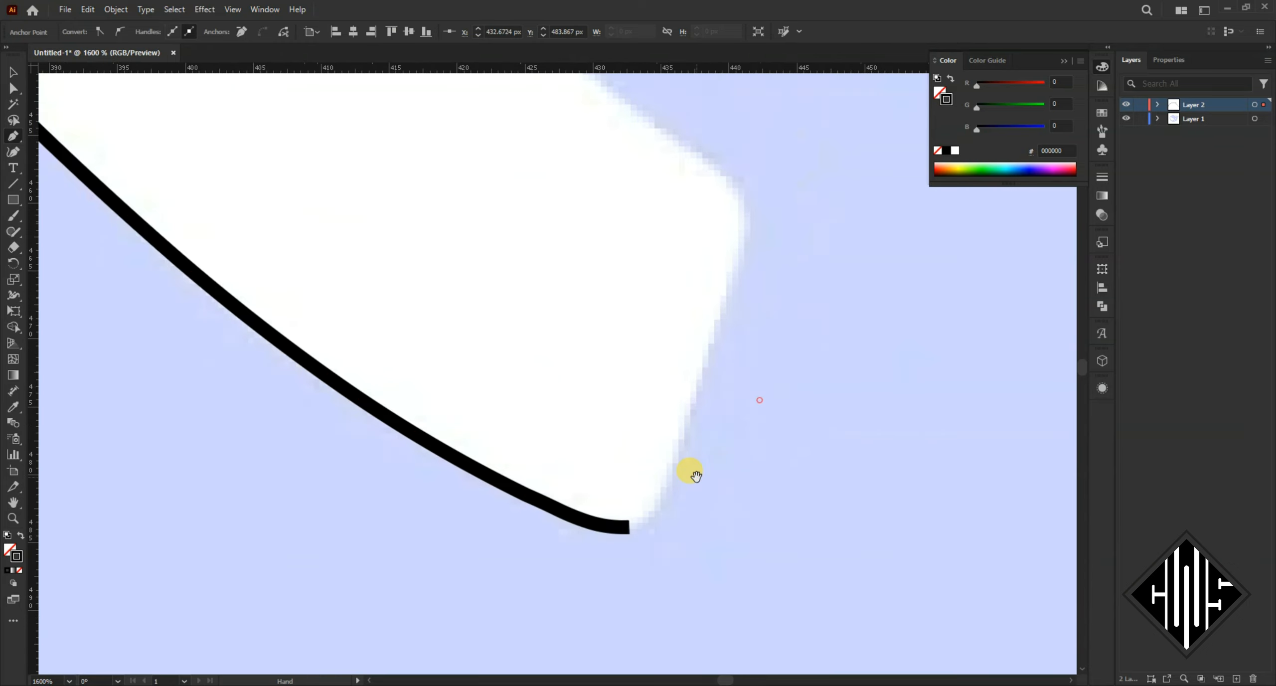
drag(743, 202, 736, 162)
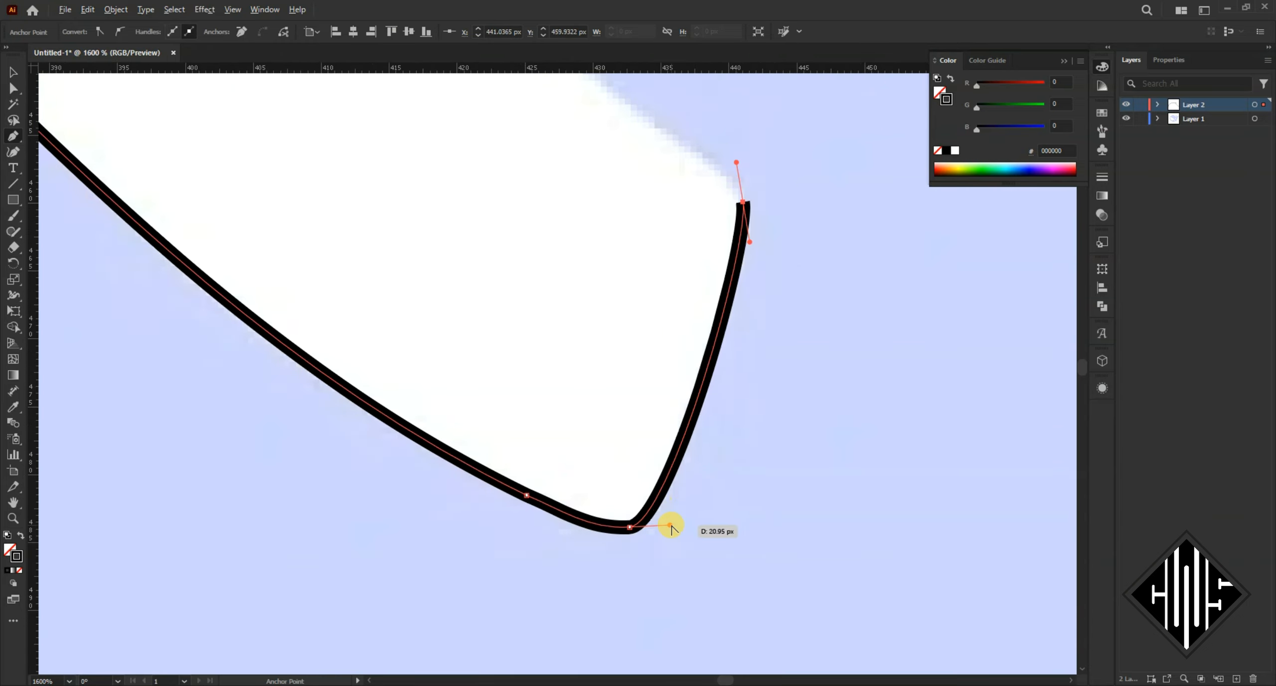
drag(671, 527, 687, 527)
drag(553, 508, 557, 518)
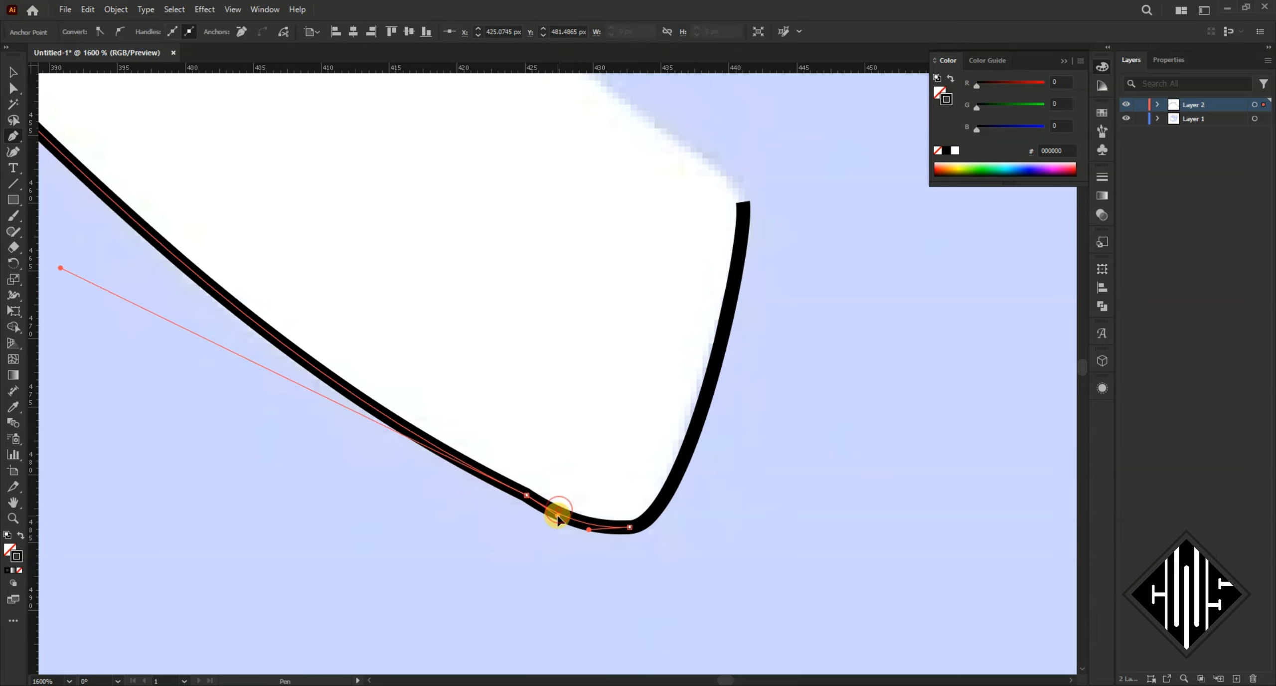
Step: Trace the upper corner and the lower edge of the first fluke, adjusting the curve handles to match the artwork
scroll(641, 545, down, 2)
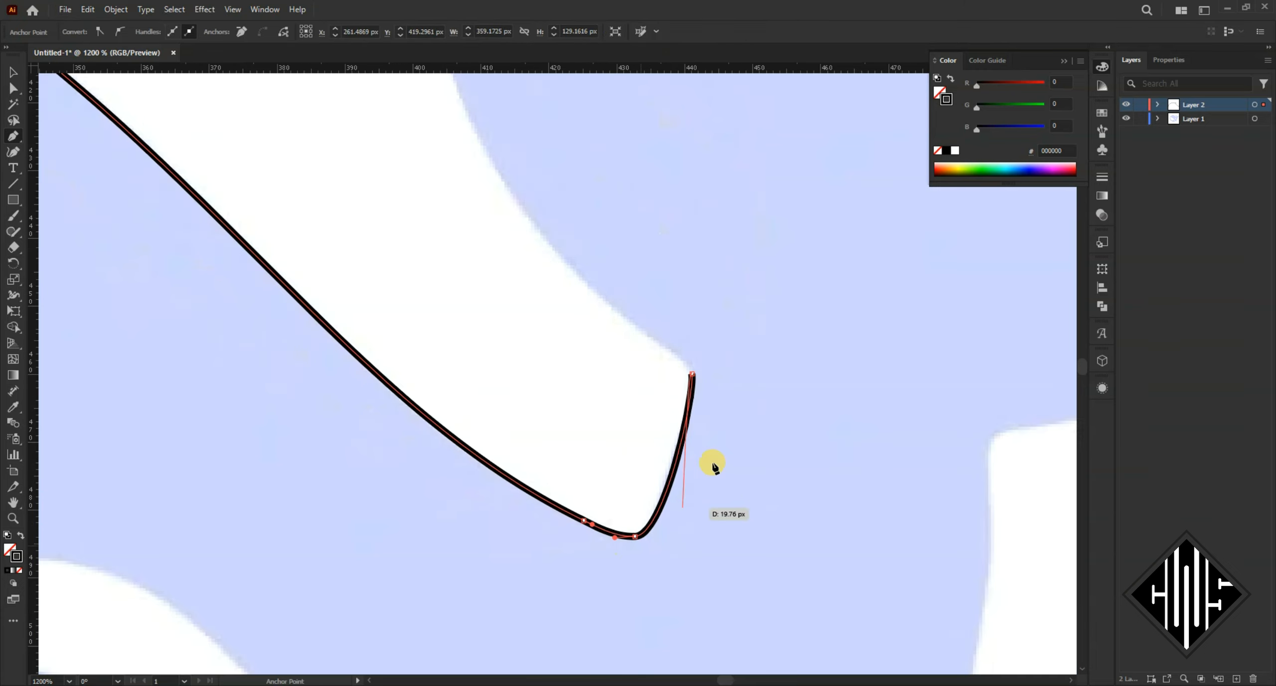
scroll(698, 365, up, 3)
scroll(678, 356, down, 2)
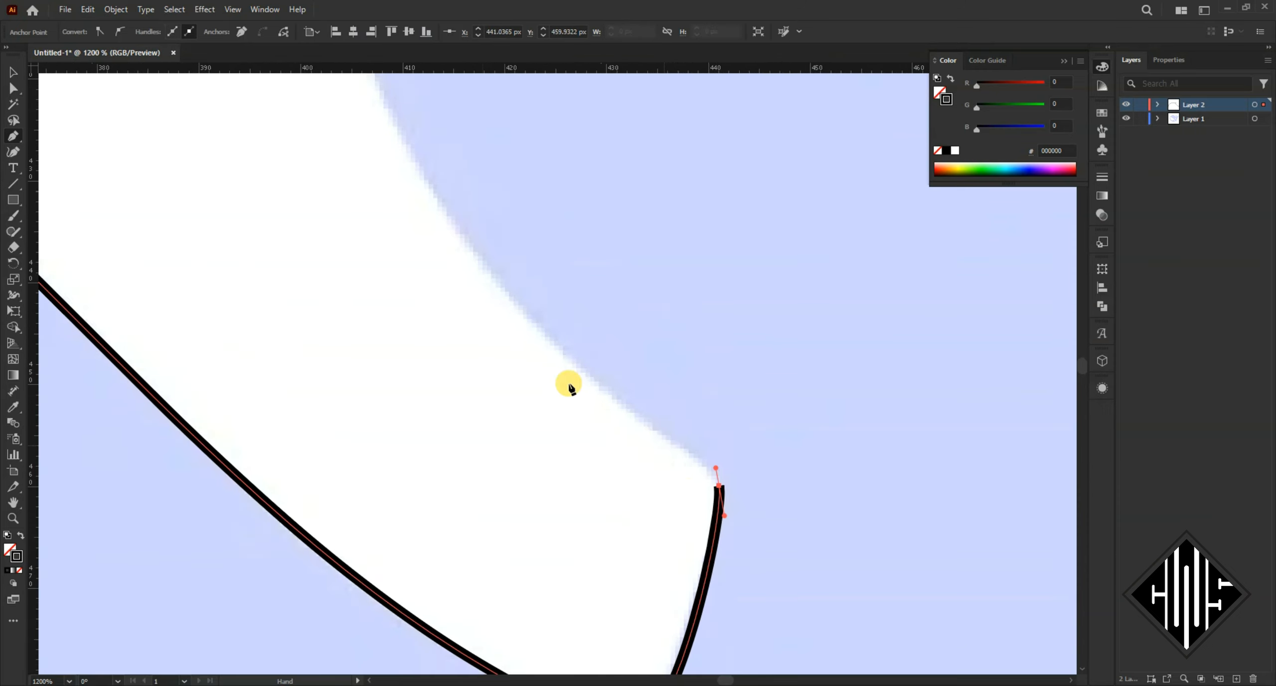
mouse_move(403, 136)
mouse_down()
mouse_move(392, 117)
mouse_move(542, 382)
mouse_up()
drag(715, 467, 703, 445)
Step: Trace the first fluke's outer edge up to just below its tip, adjusting the handles at the new anchor point
scroll(704, 445, down, 3)
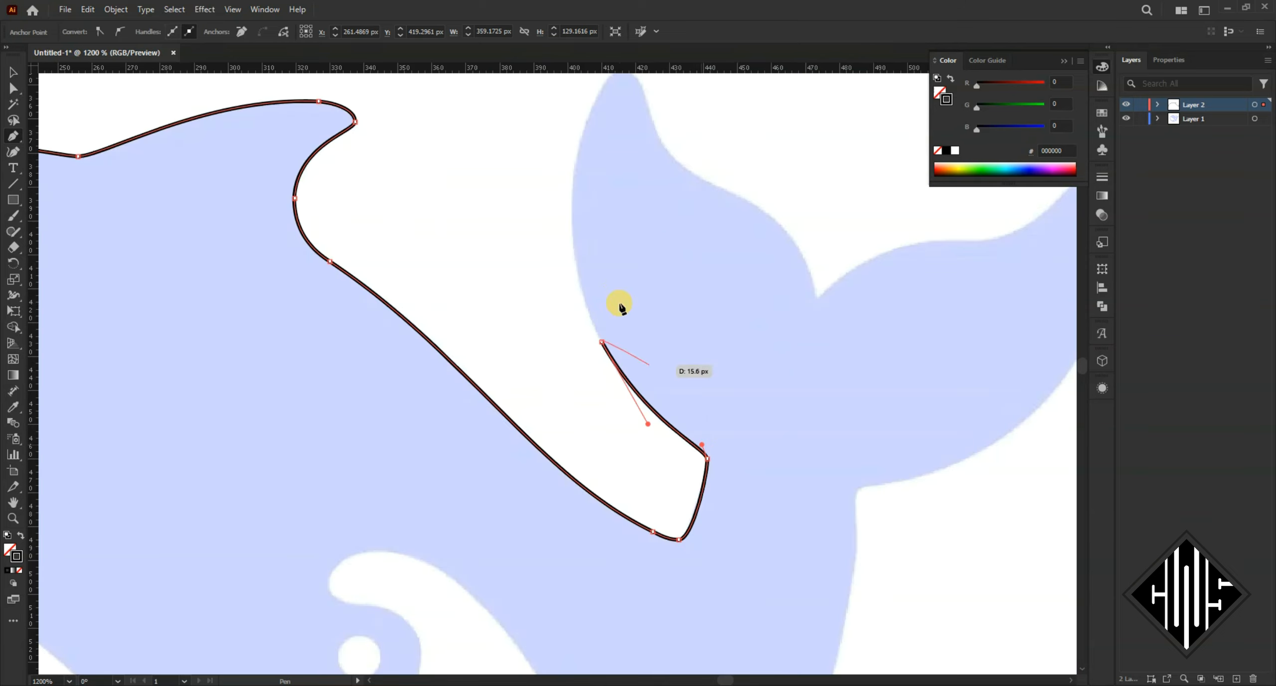
drag(584, 190, 592, 362)
scroll(592, 362, up, 1)
drag(621, 591, 556, 424)
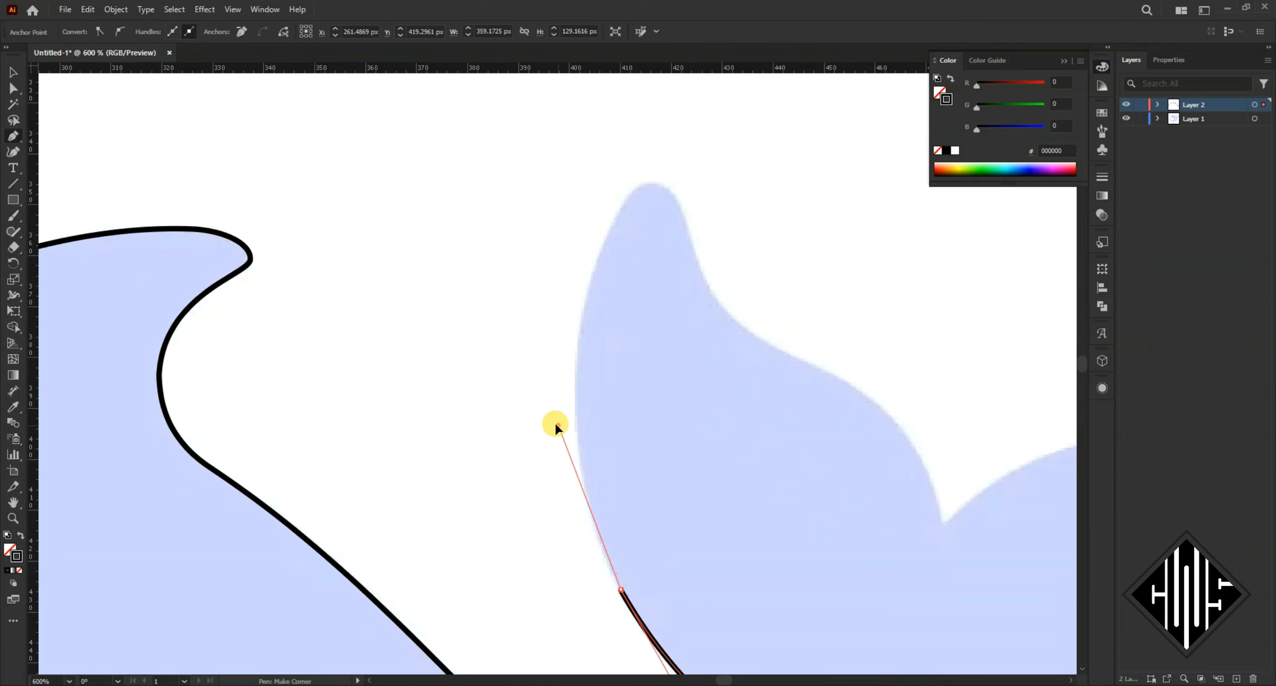
drag(620, 206, 644, 170)
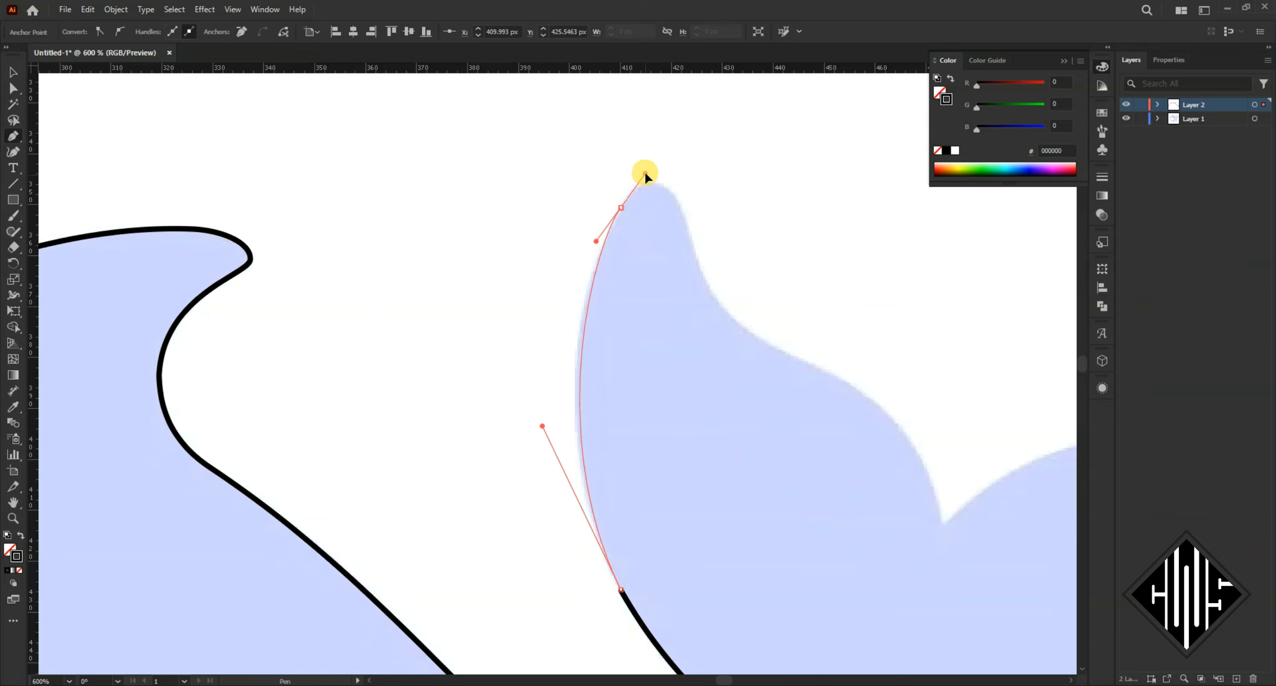
mouse_move(597, 245)
mouse_down()
mouse_move(582, 279)
mouse_move(587, 266)
mouse_up()
click(620, 207)
Step: Round the path's corner on the first fluke's outer edge with a radius of about 25 px
scroll(632, 231, up, 1)
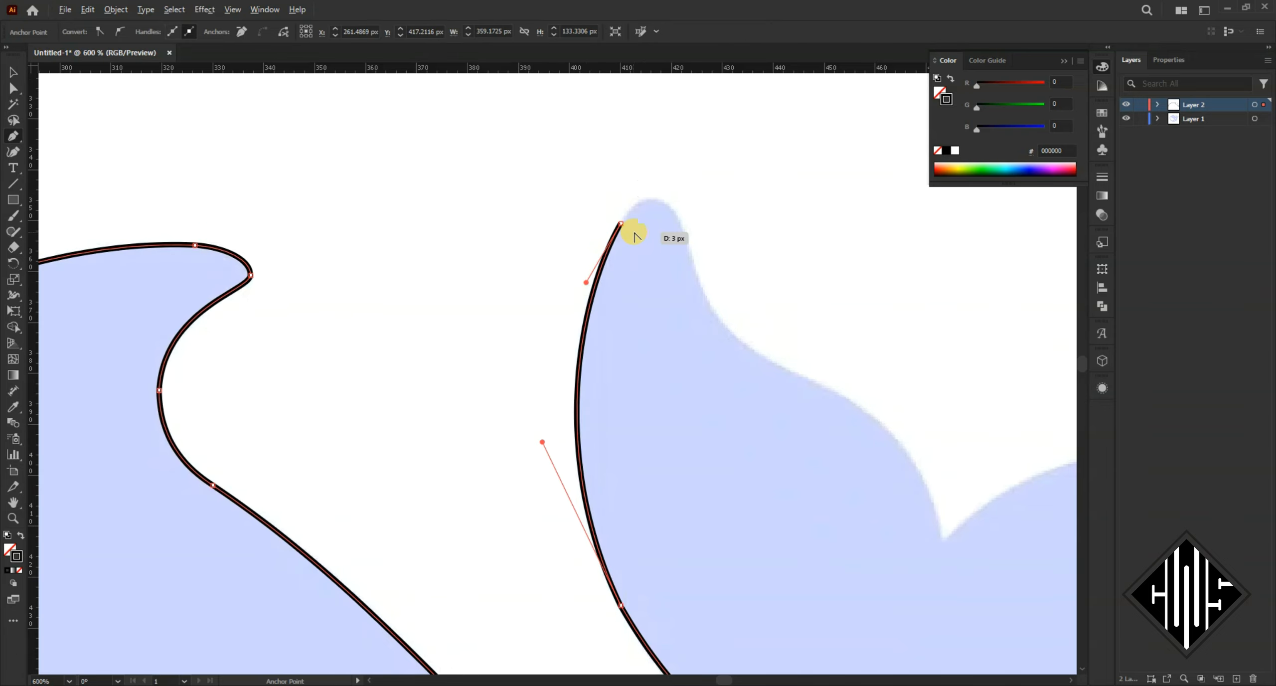
scroll(636, 591, up, 4)
drag(636, 590, 520, 370)
drag(539, 432, 1006, 266)
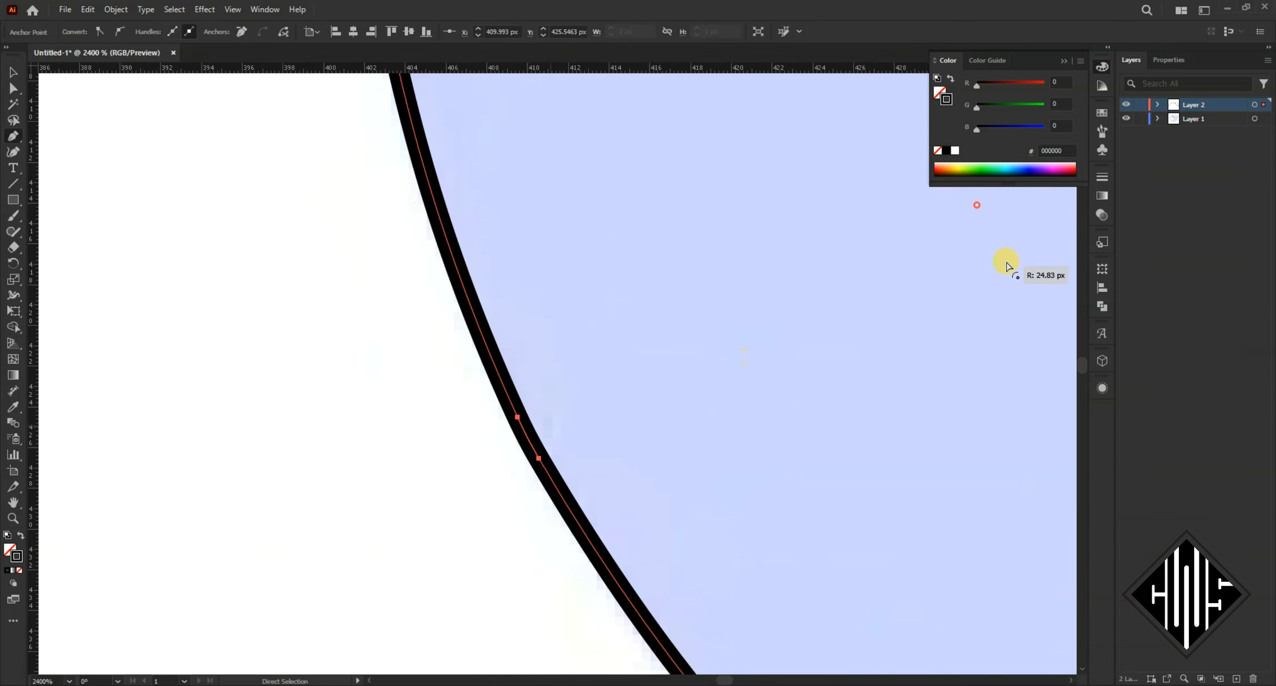
Step: Trace over the first fluke's rounded tip with smooth anchor points at its peak and on its inner side
scroll(714, 309, down, 4)
drag(635, 222, 584, 459)
scroll(564, 232, up, 2)
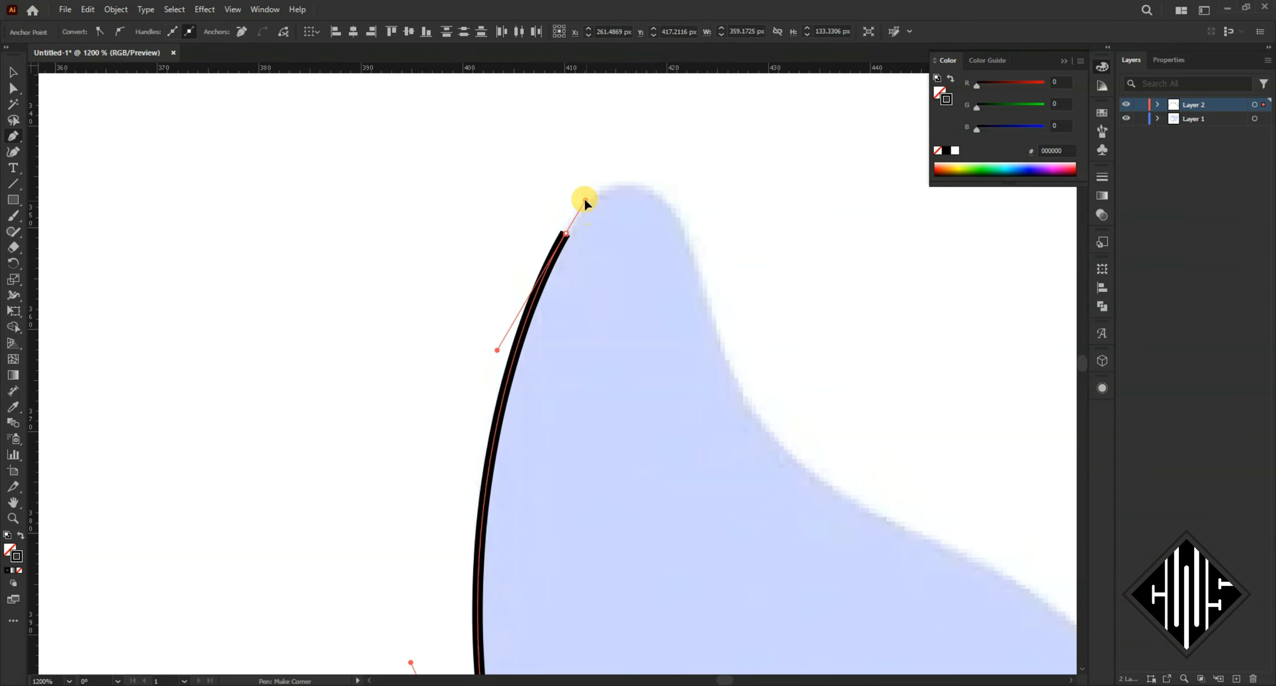
drag(628, 183, 649, 183)
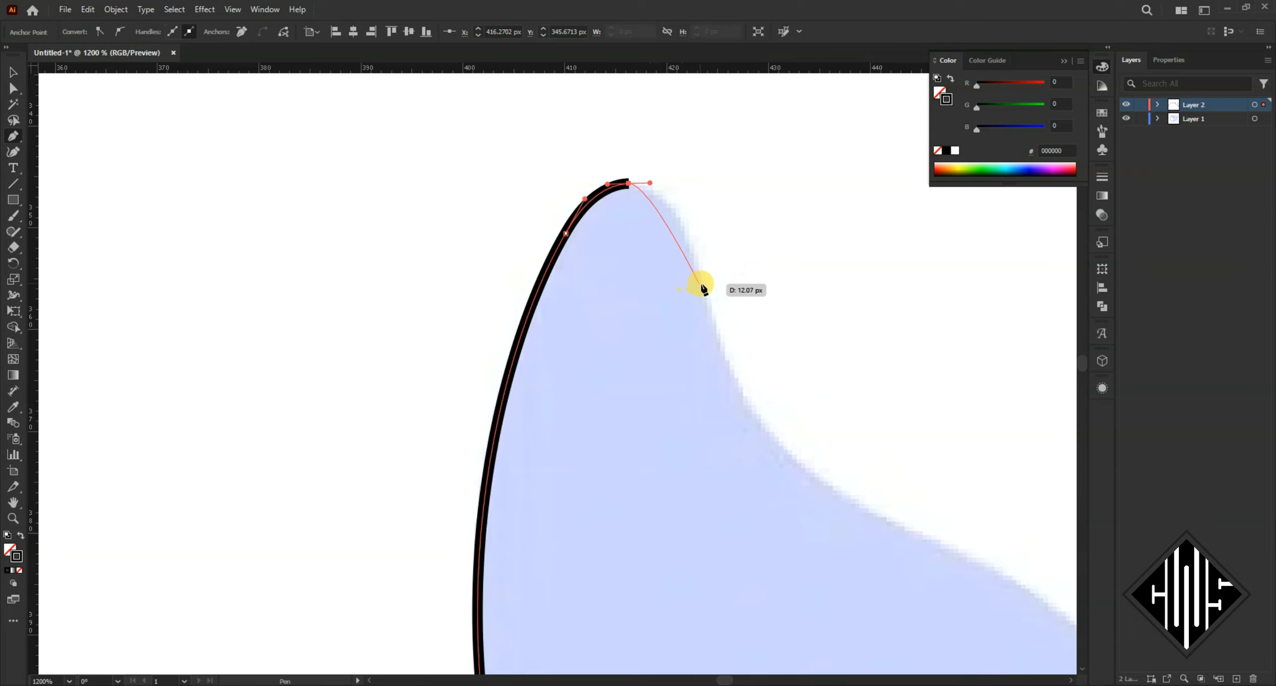
drag(702, 287, 730, 371)
Step: Adjust the curve handle along the first fluke's outer edge just below its tip
scroll(729, 371, down, 2)
scroll(527, 296, up, 3)
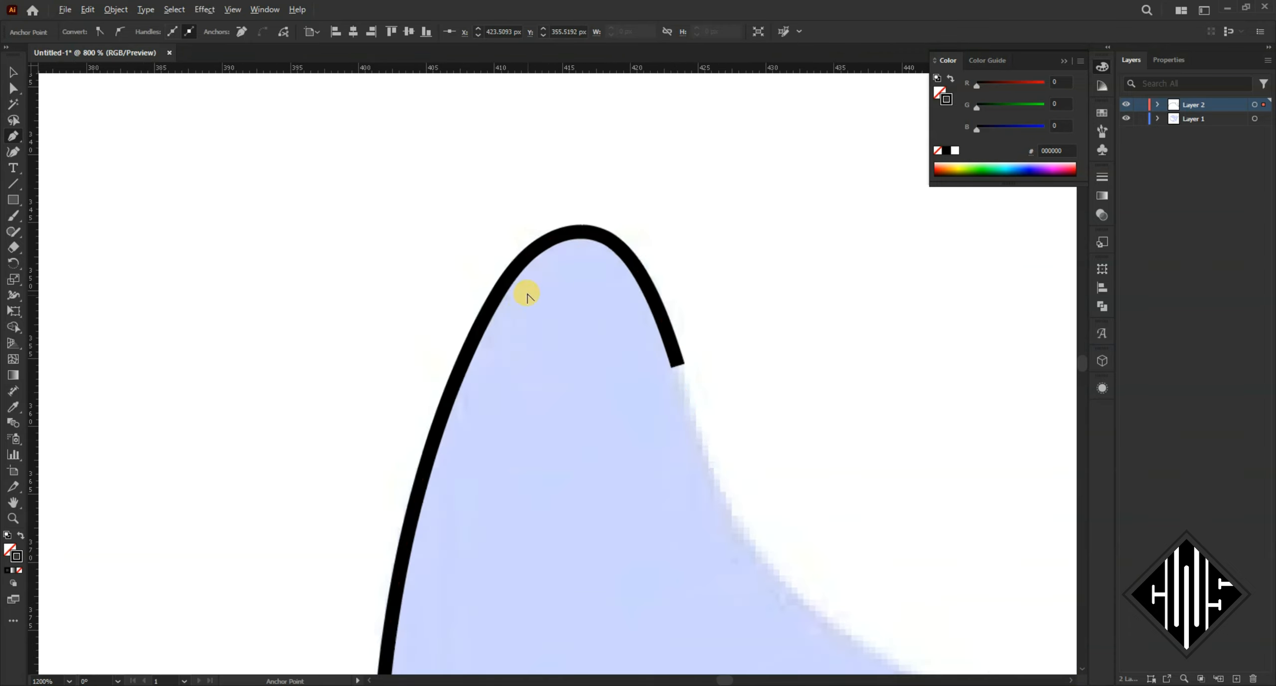
ctrl+click(496, 299)
drag(400, 458, 405, 459)
Step: Trace the first fluke's inner edge from its tip to an anchor point above the notch between the flukes
scroll(404, 460, down, 1)
drag(573, 455, 374, 190)
drag(411, 121, 439, 211)
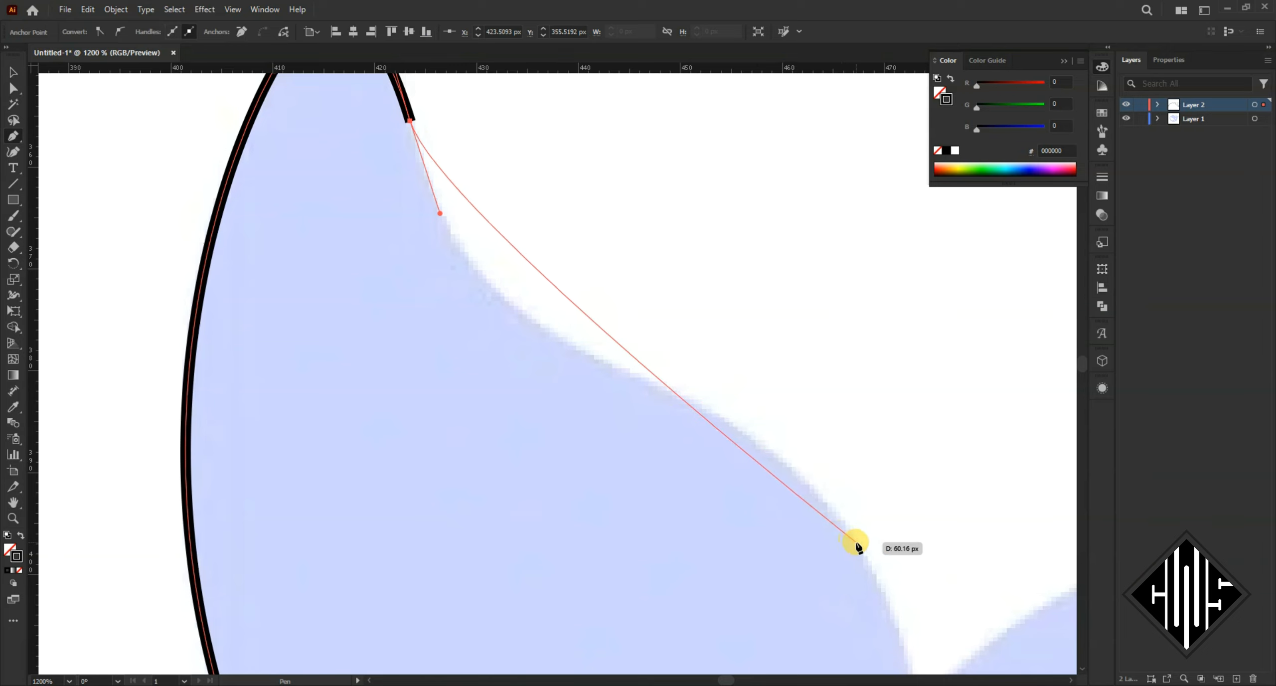
drag(855, 543, 880, 586)
Step: Reshape the handles of the first fluke's inner edge into an S-curve that follows the artwork
drag(440, 213, 531, 520)
drag(830, 498, 611, 277)
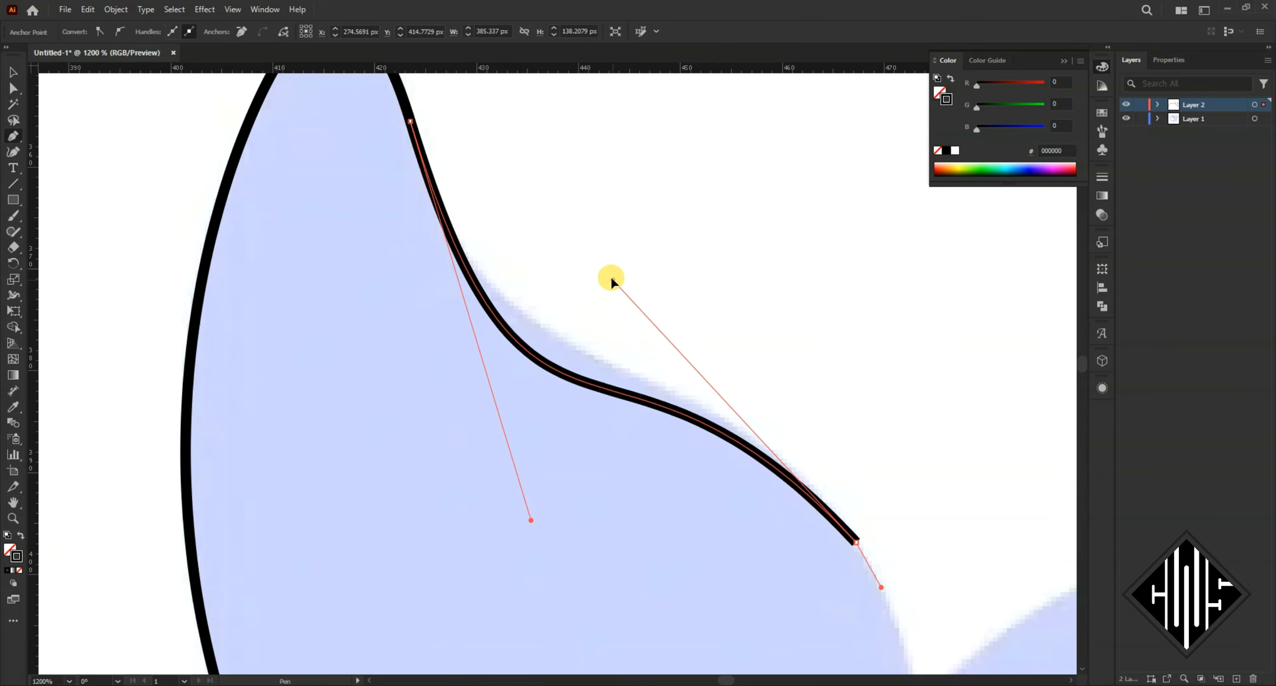
drag(531, 519, 515, 444)
drag(856, 613, 787, 531)
drag(544, 195, 563, 200)
drag(578, 262, 600, 366)
Step: Trace the path down to a corner point in the notch between the two flukes
drag(789, 573, 684, 386)
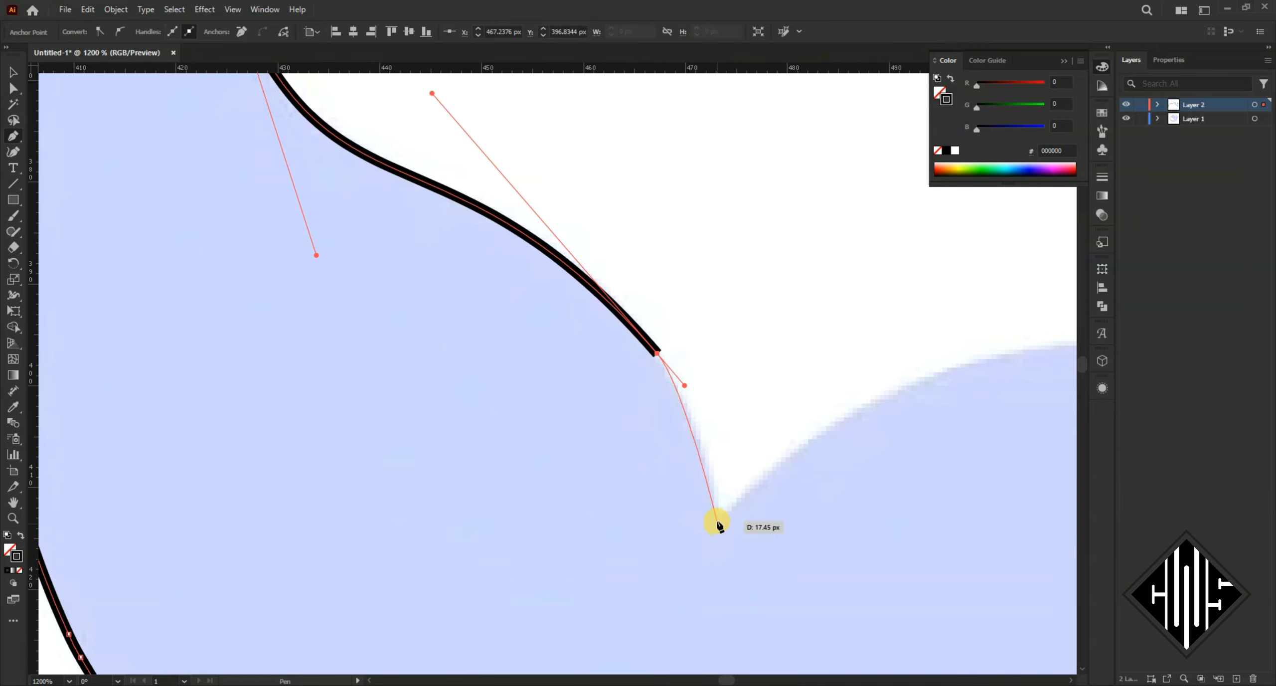
drag(716, 520, 744, 488)
drag(737, 411, 597, 467)
Step: Trace out of the notch along the second fluke's upper edge with a smooth anchor point midway
drag(697, 499, 397, 413)
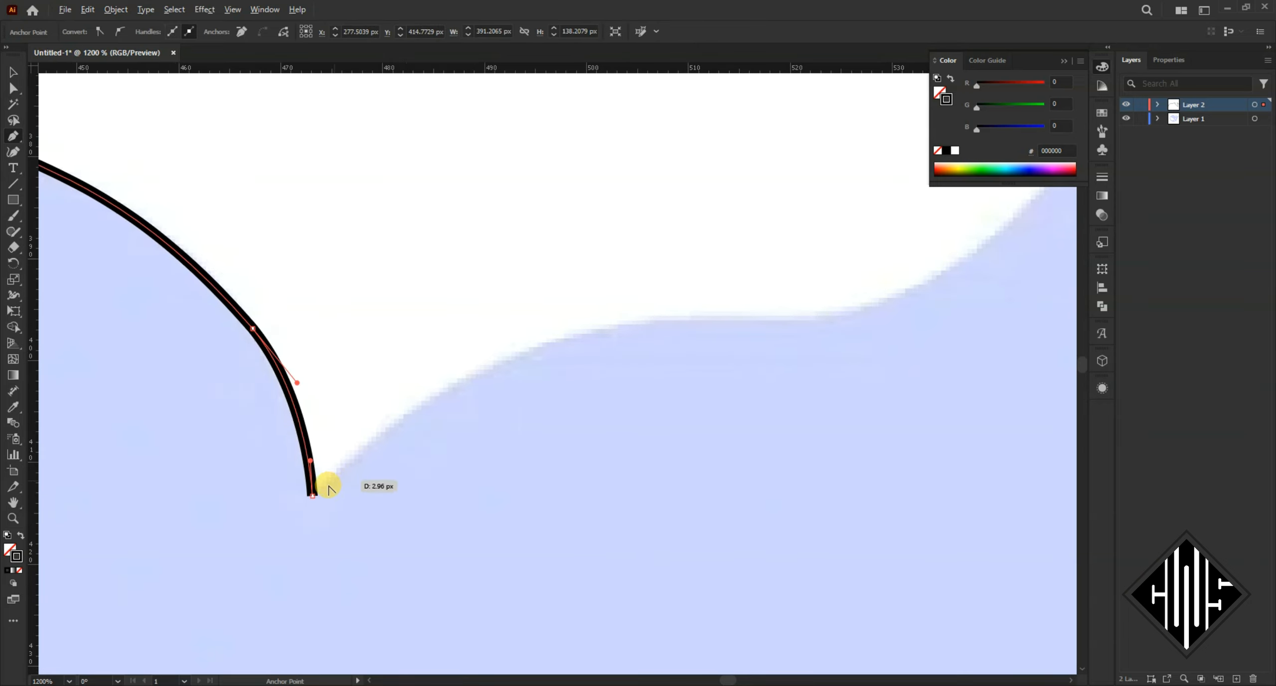
drag(355, 458, 356, 453)
drag(666, 317, 305, 583)
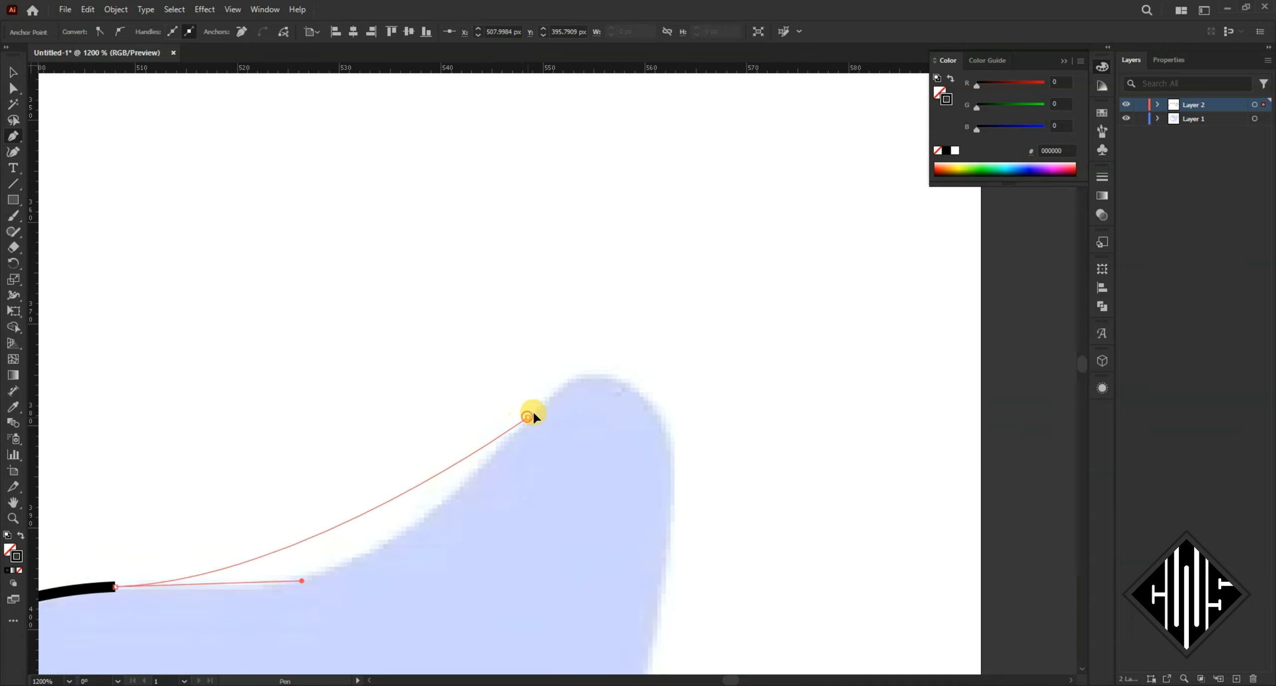
Step: Extend the path to just before the second fluke's tip and adjust the handles to follow its upper edge
drag(527, 417, 578, 356)
drag(302, 581, 515, 398)
key(alt)
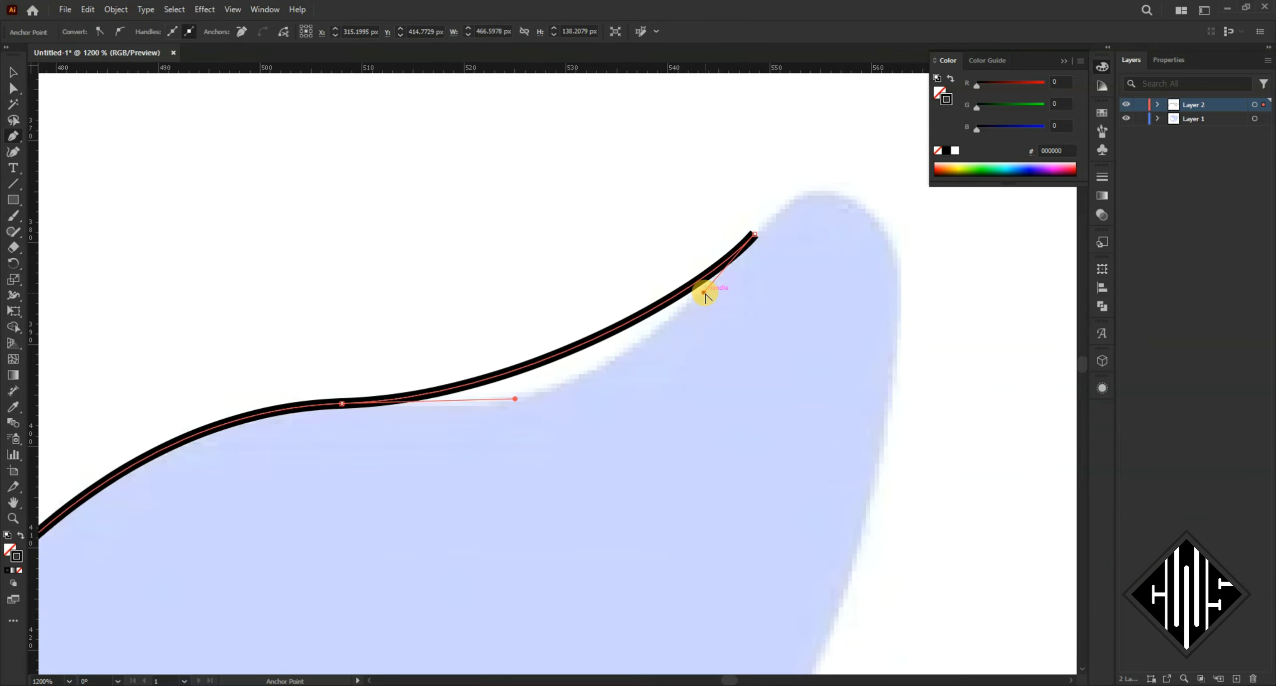
drag(704, 292, 591, 411)
drag(681, 356, 389, 580)
Step: Trace around the second fluke's rounded tip with two smooth anchor points, undoing the first single-curve attempt
alt+click(462, 457)
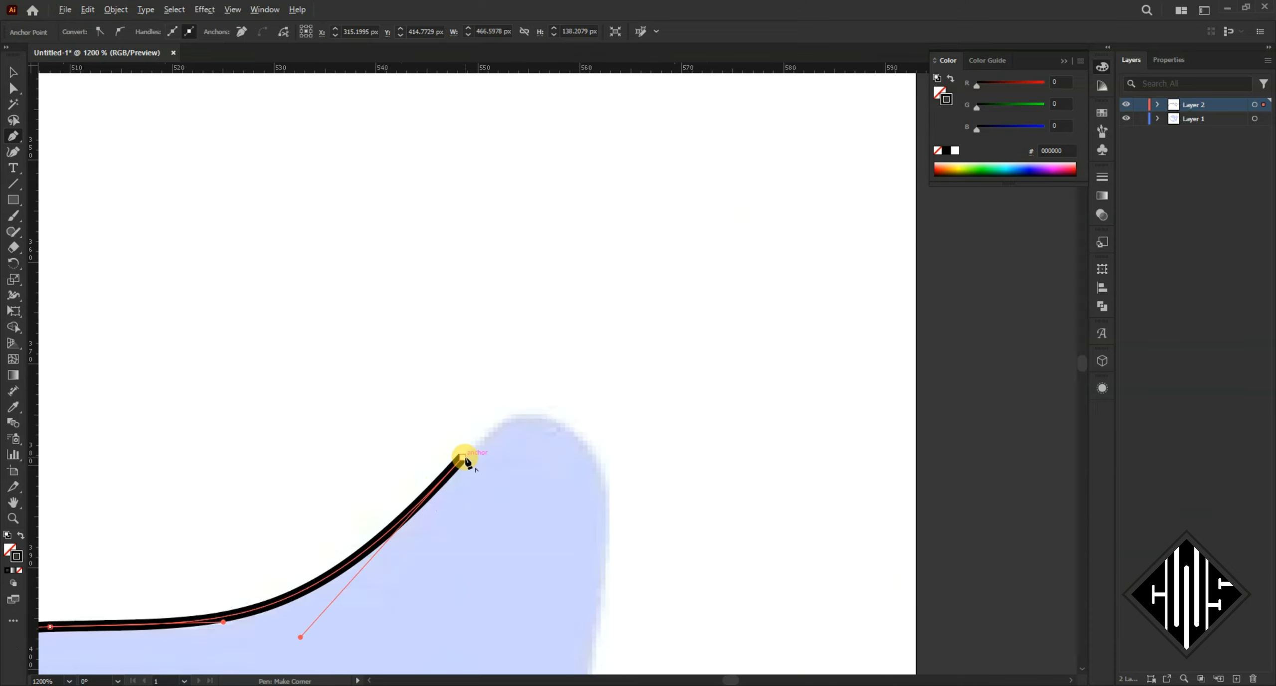
drag(604, 505, 612, 630)
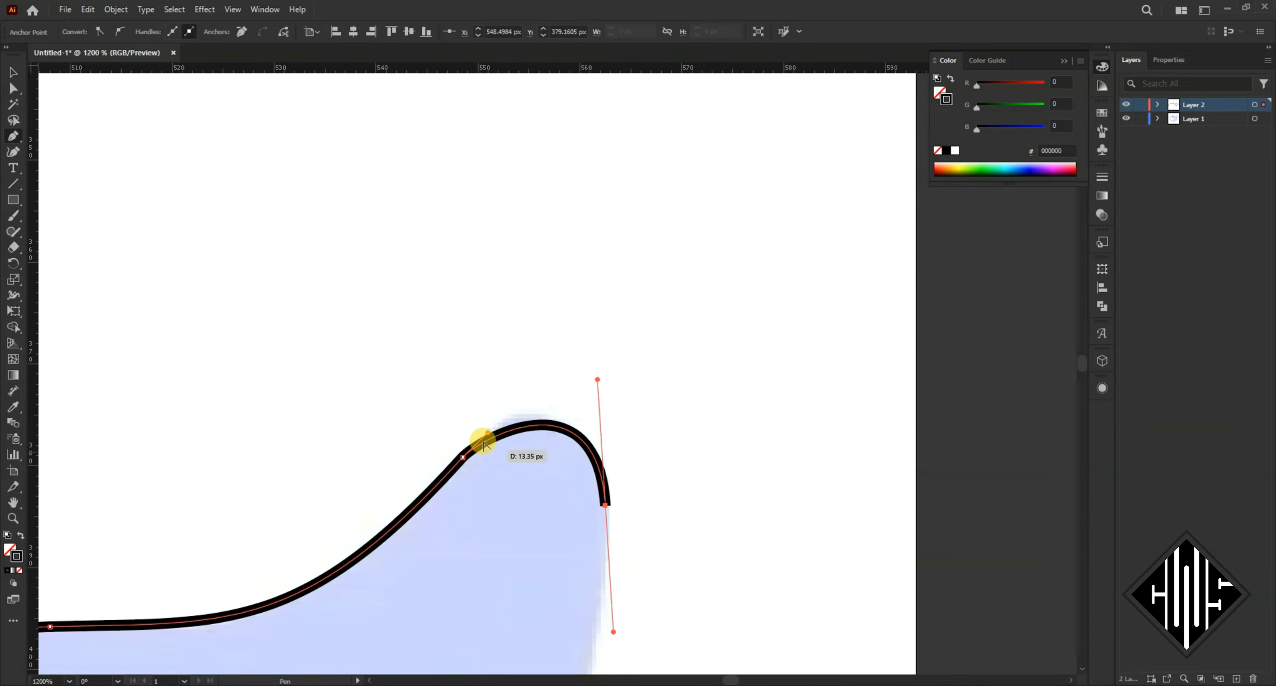
key(ctrl+z)
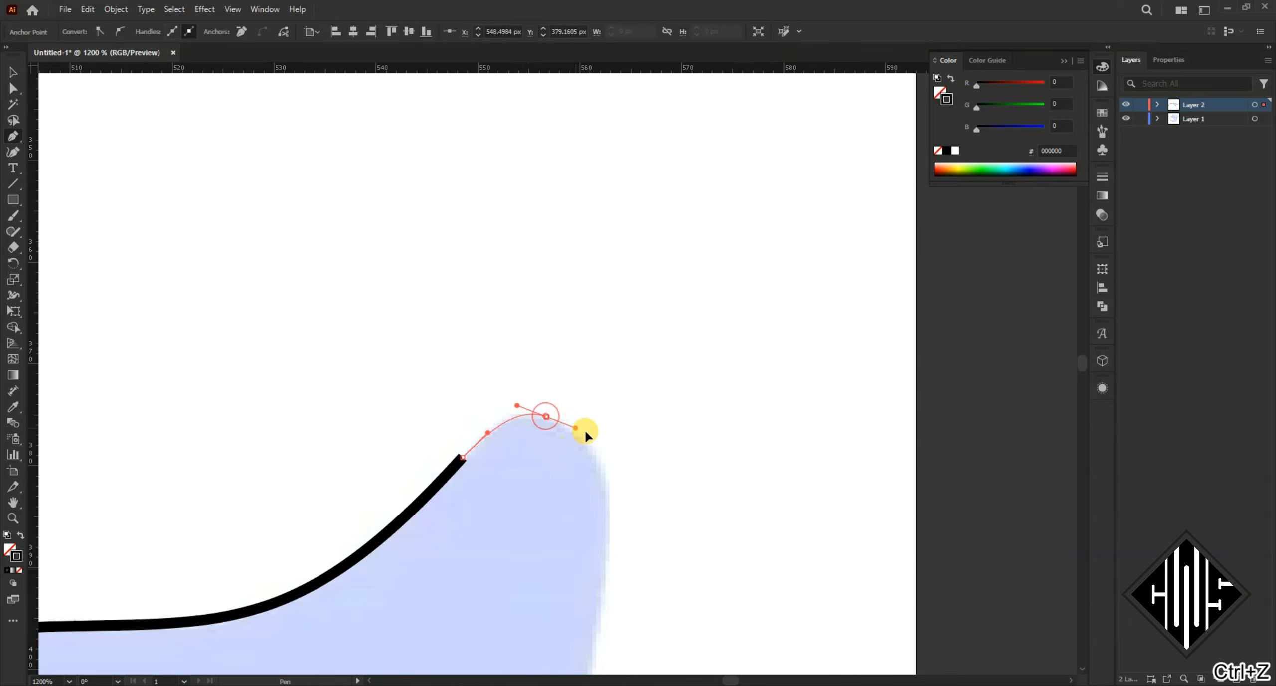
drag(576, 425, 578, 427)
drag(570, 504, 476, 354)
drag(515, 408, 514, 459)
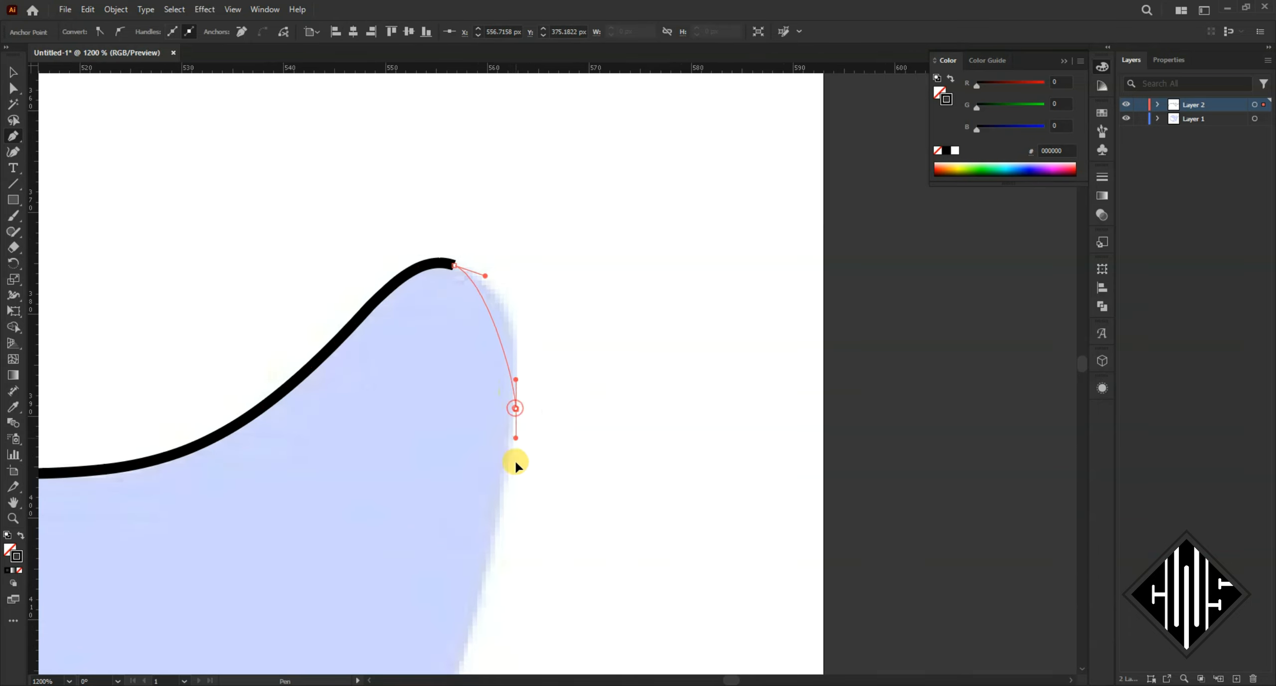
Step: Trace the second fluke's long outer edge with one curve back to the tail base
scroll(513, 475, down, 2)
scroll(513, 476, down, 5)
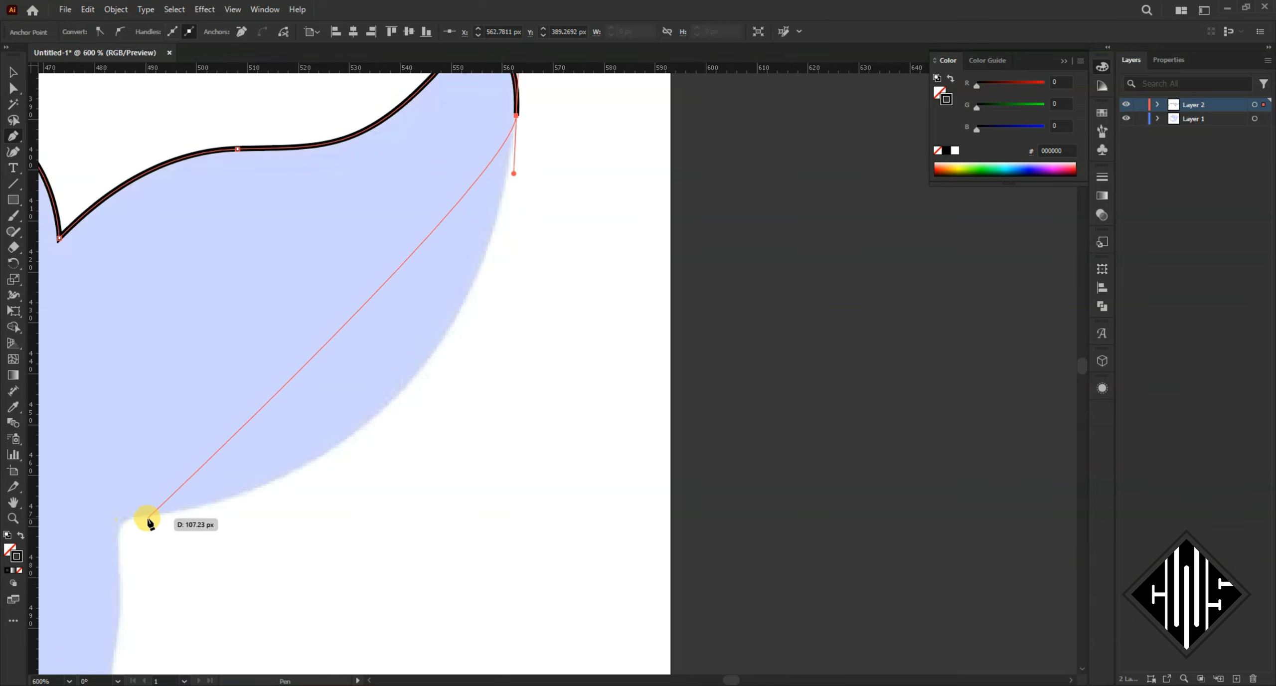
drag(147, 516, 86, 515)
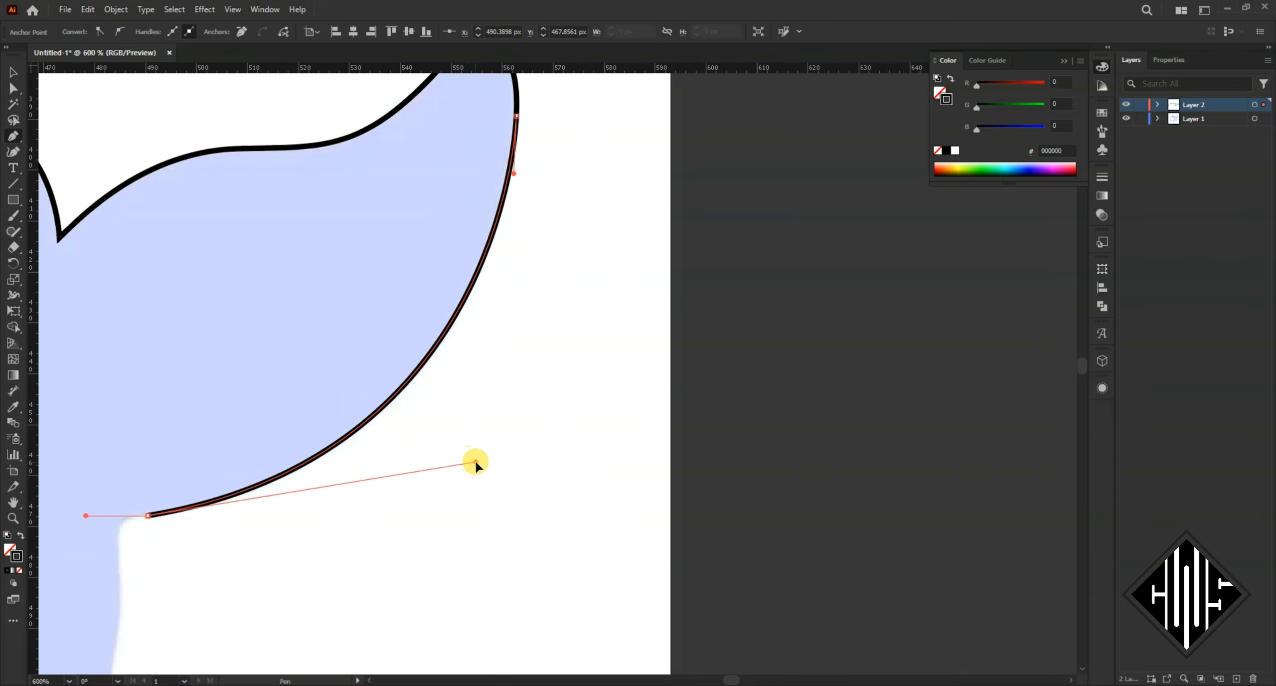
Step: Trace the small rounded corner where the second fluke meets the tail, undoing the first longer curve and adjusting the handles
scroll(451, 433, up, 4)
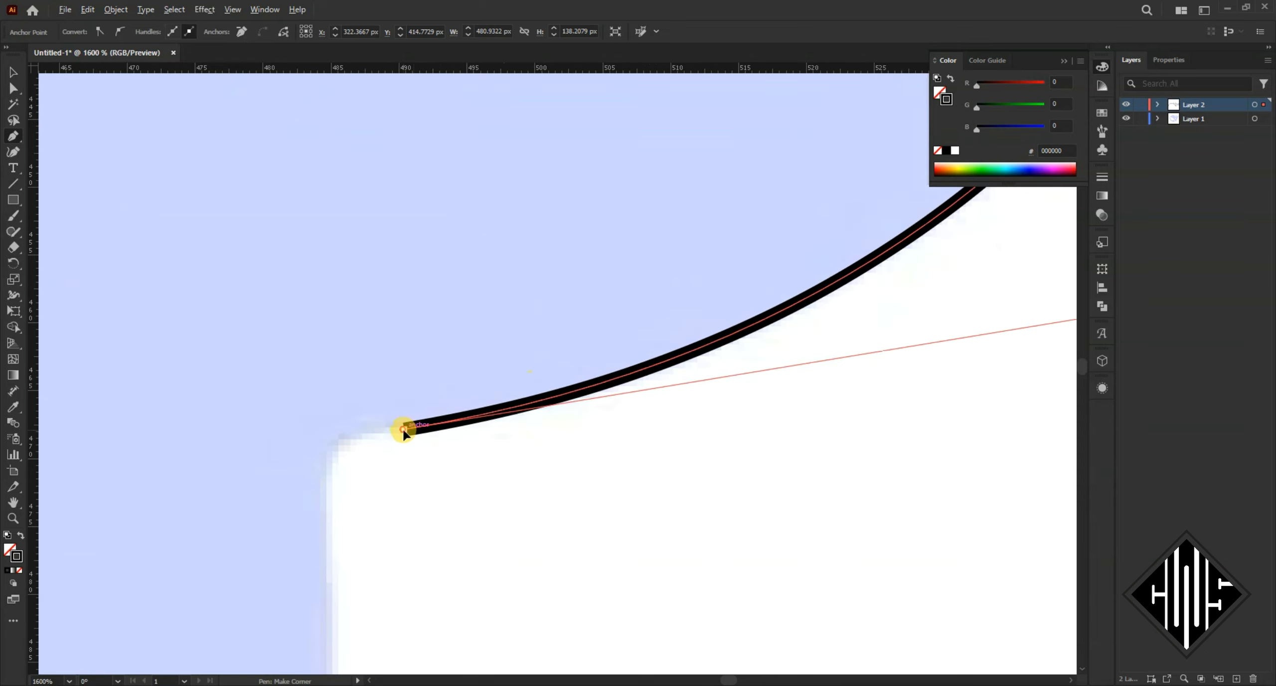
drag(328, 524, 331, 641)
key(ctrl+z)
drag(332, 456, 326, 473)
drag(362, 434, 369, 435)
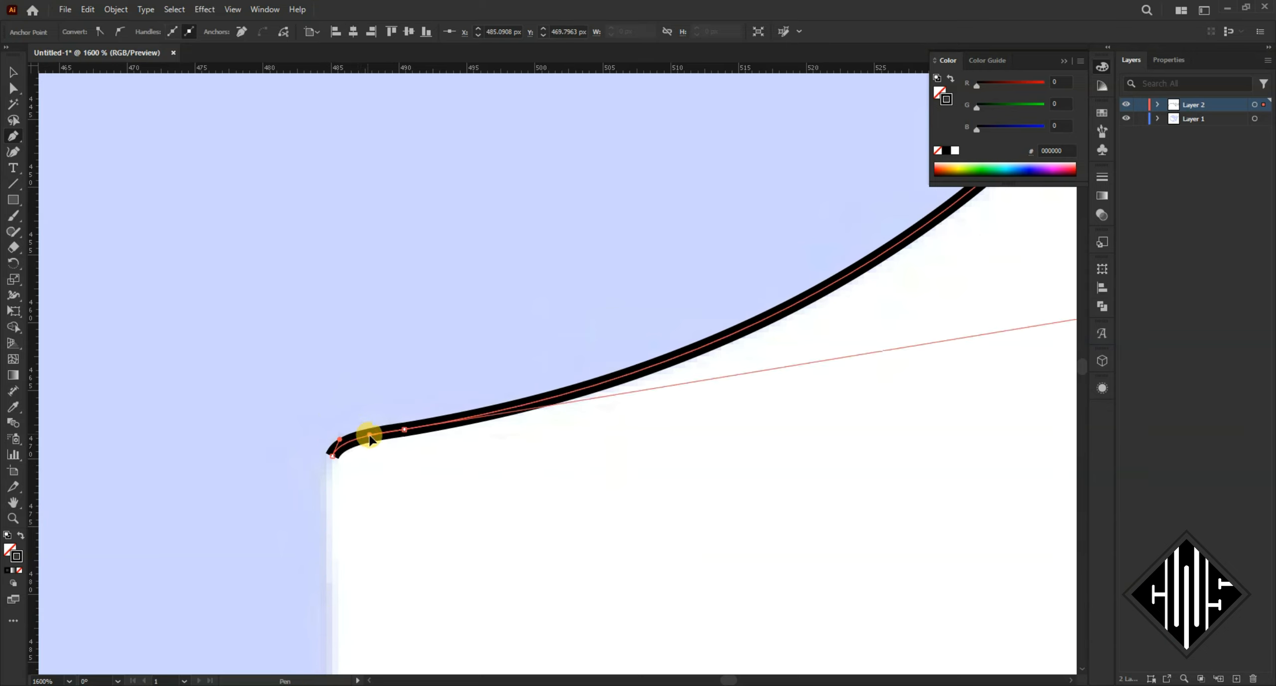
Step: Trace the short straight section below the tail corner and extend its outgoing handle along the body's edge
drag(329, 591, 333, 648)
scroll(355, 610, down, 1)
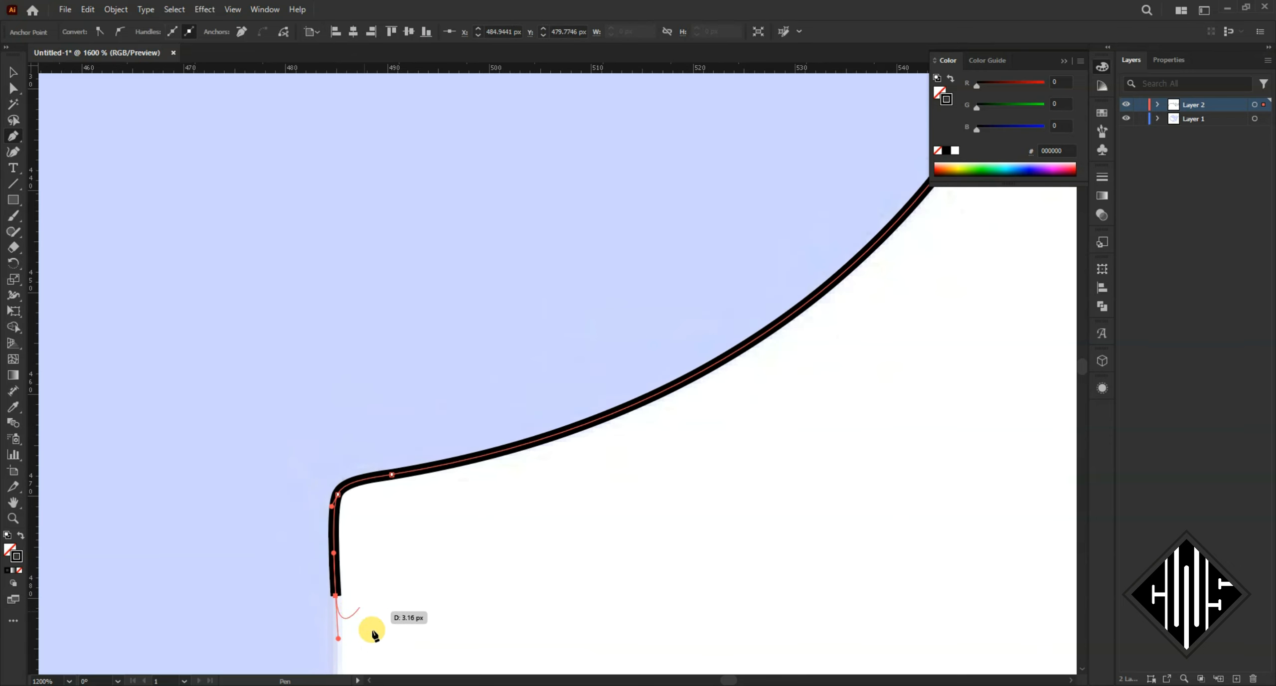
scroll(373, 632, down, 5)
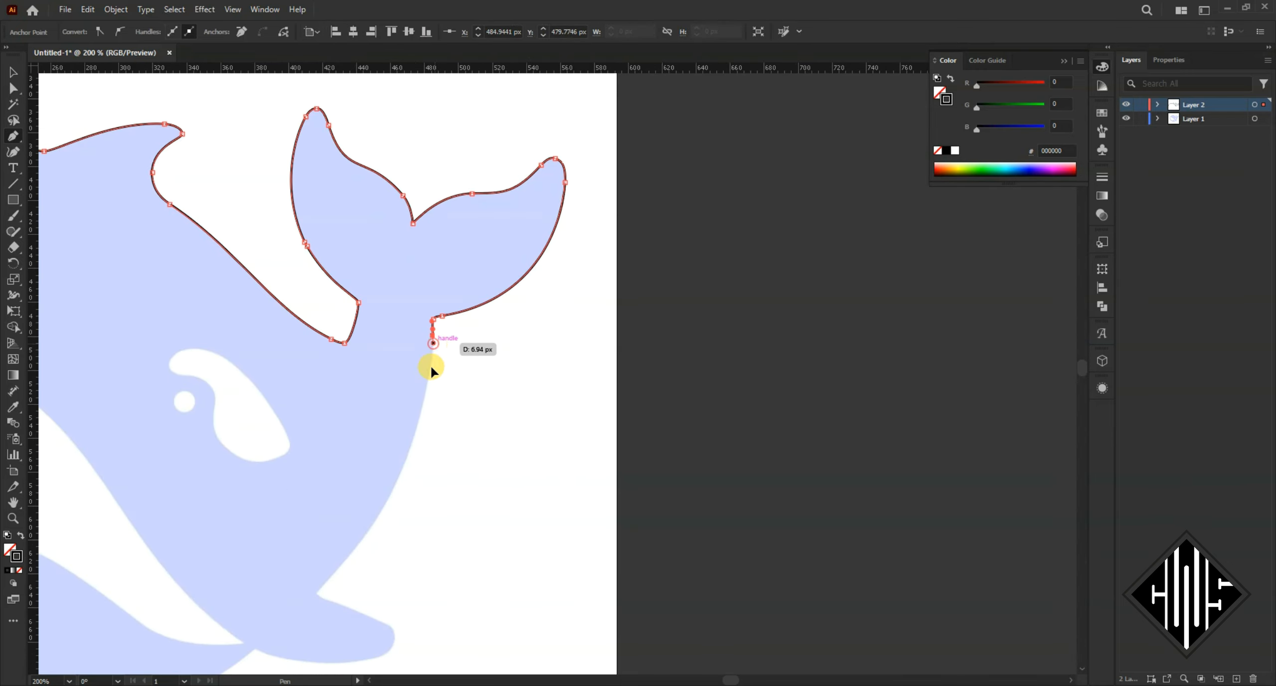
drag(431, 367, 433, 388)
Step: Trace the body's outer edge down to the corner above the rounded lower projection, adjusting the handles to the artwork
scroll(312, 617, up, 4)
drag(330, 522, 258, 551)
drag(401, 494, 707, 123)
drag(530, 236, 236, 555)
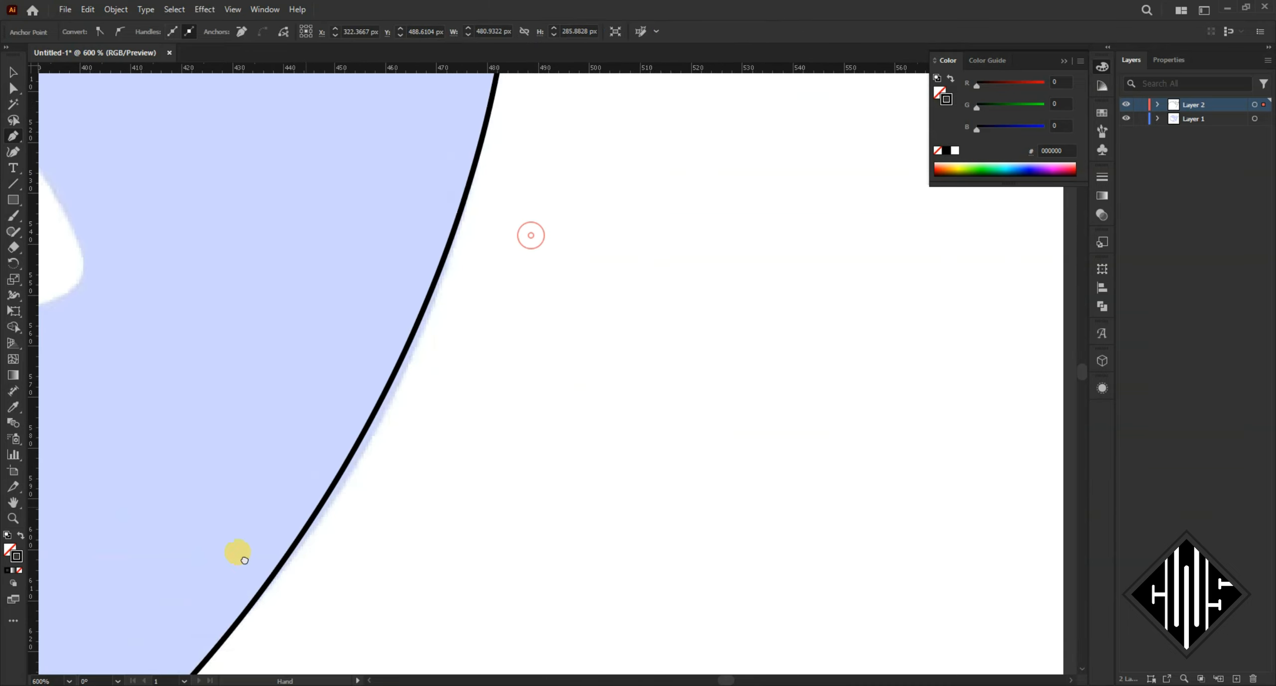
scroll(249, 548, down, 1)
mouse_move(450, 122)
mouse_down()
mouse_move(464, 240)
mouse_move(423, 241)
mouse_up()
drag(167, 670, 284, 329)
scroll(221, 406, up, 1)
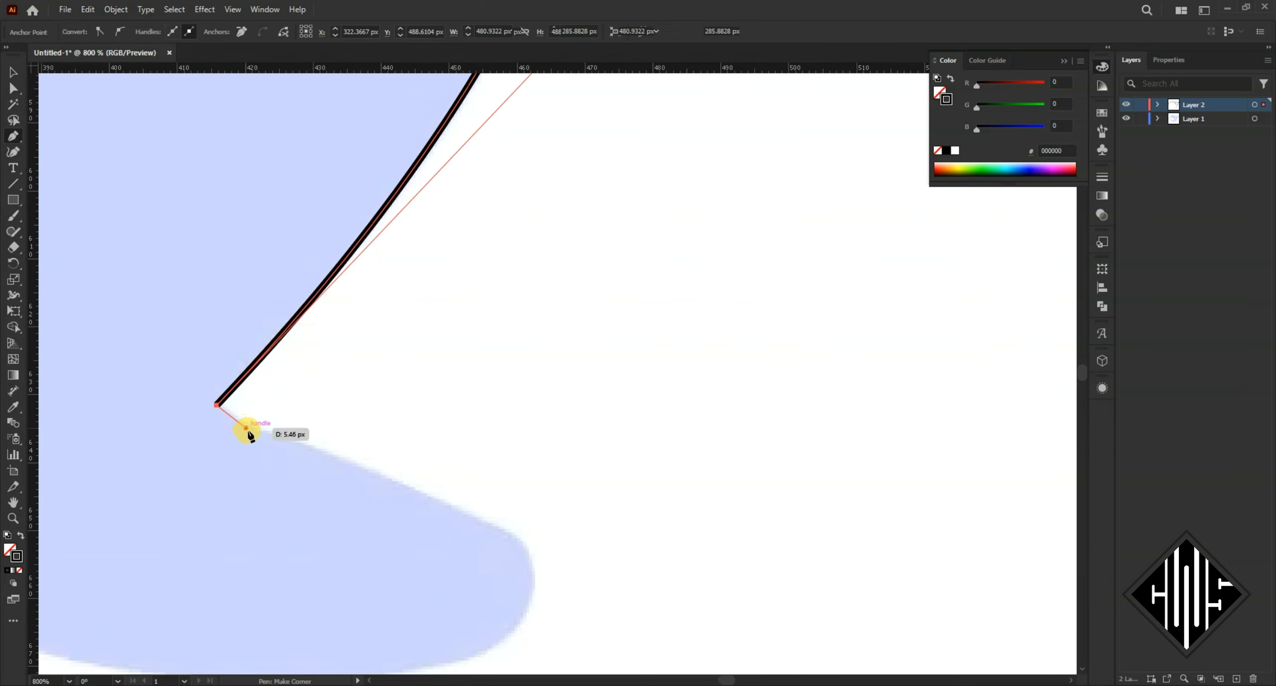
Step: Trace the short curve at the corner above the rounded lower fin and set its outgoing handle along the fin's upper edge
drag(248, 432, 247, 429)
scroll(441, 490, down, 3)
drag(349, 365, 214, 309)
scroll(250, 336, up, 2)
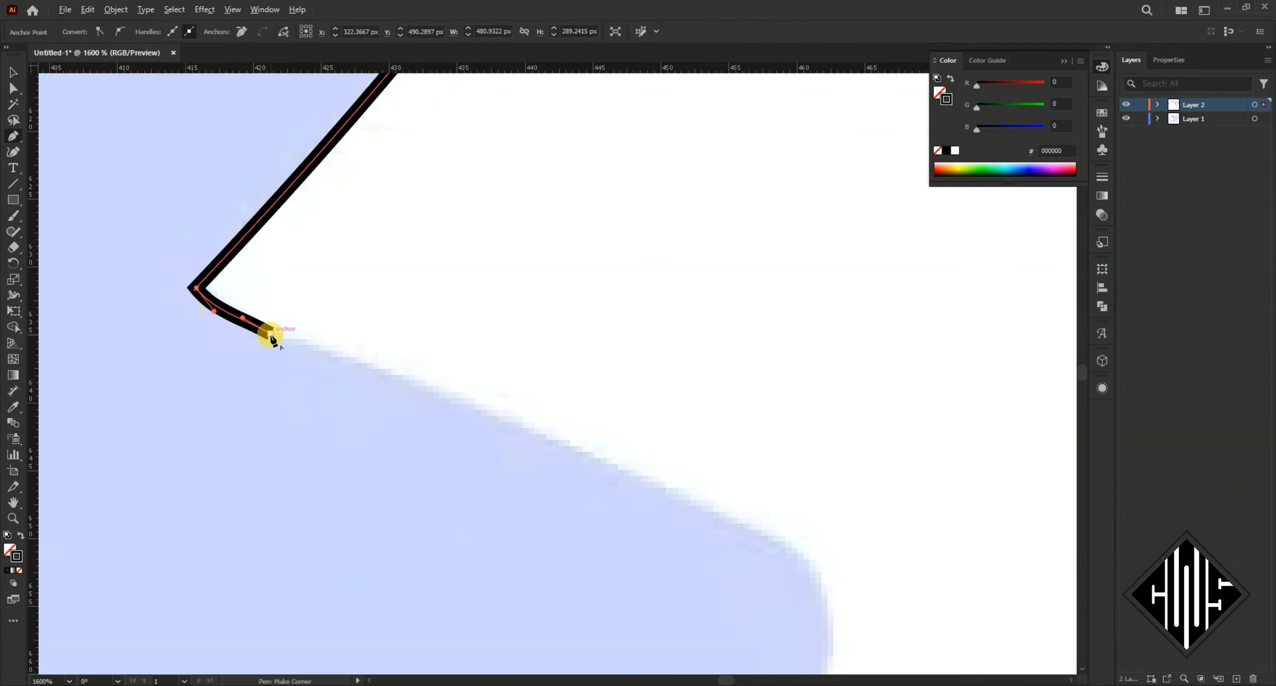
drag(298, 350, 302, 346)
Step: Trace the lower fin's nearly straight upper edge to where the rounded tip begins, pointing the handle around the tip
scroll(302, 347, down, 2)
drag(453, 430, 350, 358)
scroll(424, 375, up, 2)
drag(478, 390, 523, 433)
Step: Trace around the lower fin's rounded tip onto its underside, adjusting the handle to fit the artwork
scroll(523, 433, down, 1)
drag(461, 487, 529, 283)
drag(461, 382, 330, 416)
drag(596, 234, 612, 244)
Step: Trace the lower fin's underside to the corner where it meets the belly and angle a new outgoing handle along the belly
scroll(612, 244, down, 2)
scroll(474, 374, left, 3)
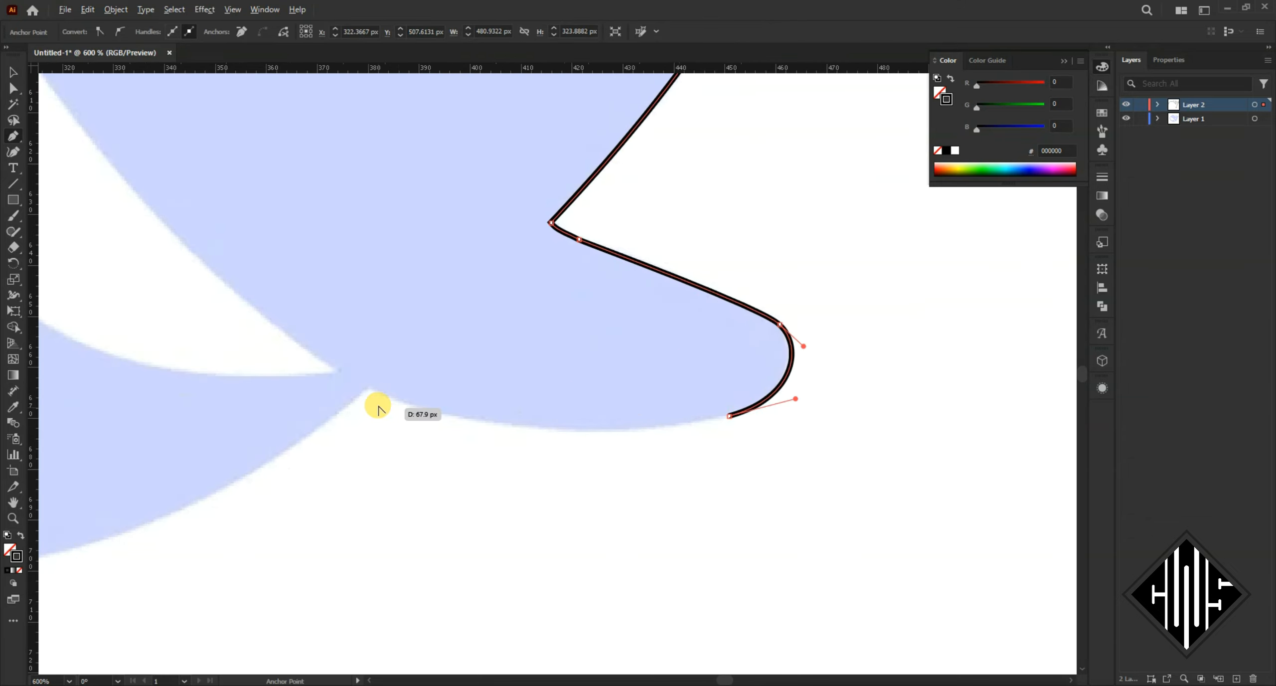
drag(368, 388, 561, 448)
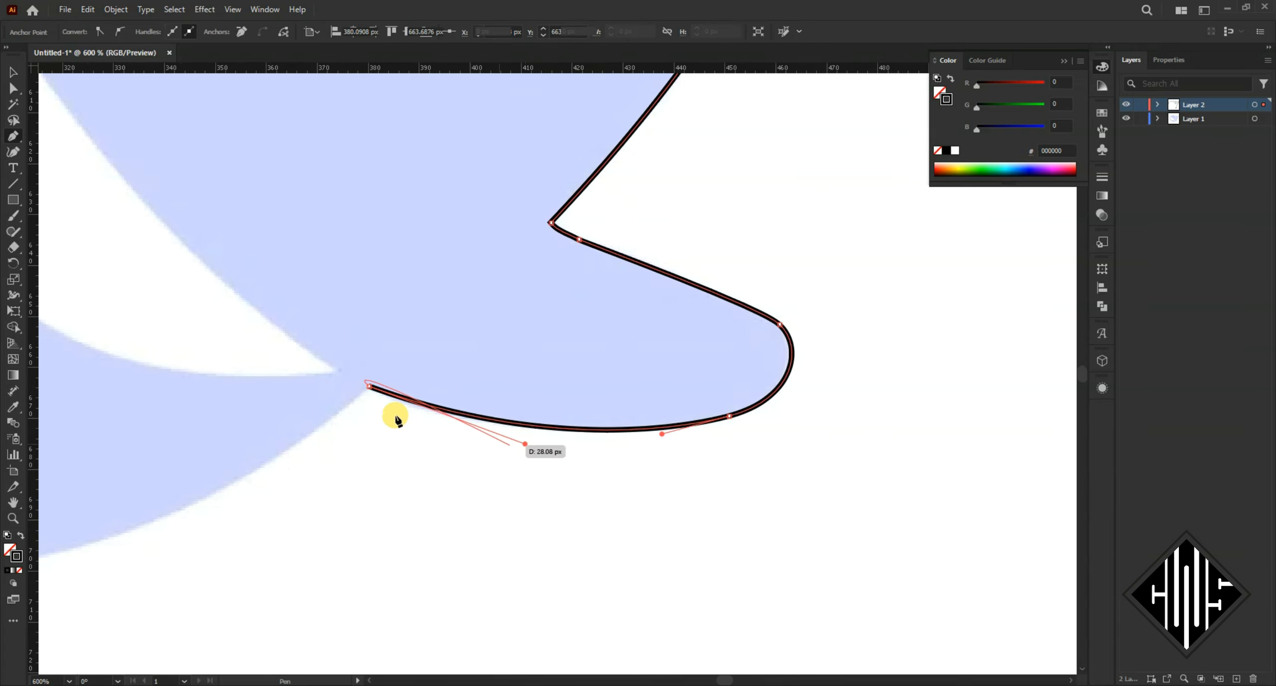
drag(368, 399, 571, 297)
drag(509, 324, 510, 338)
Step: Trace the belly's long outer curve from the fin corner to the whale's lower left side, refitting its starting handle
scroll(510, 338, down, 3)
drag(276, 360, 447, 399)
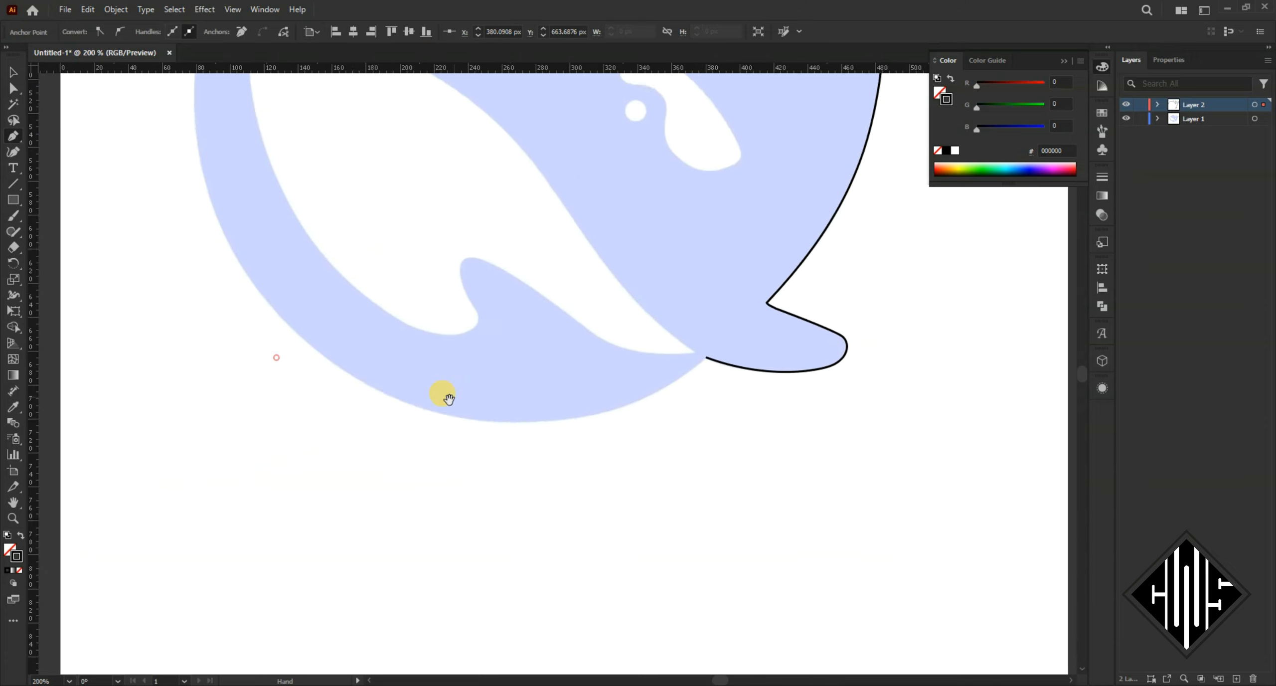
scroll(344, 339, up, 3)
drag(148, 185, 448, 399)
drag(320, 310, 264, 215)
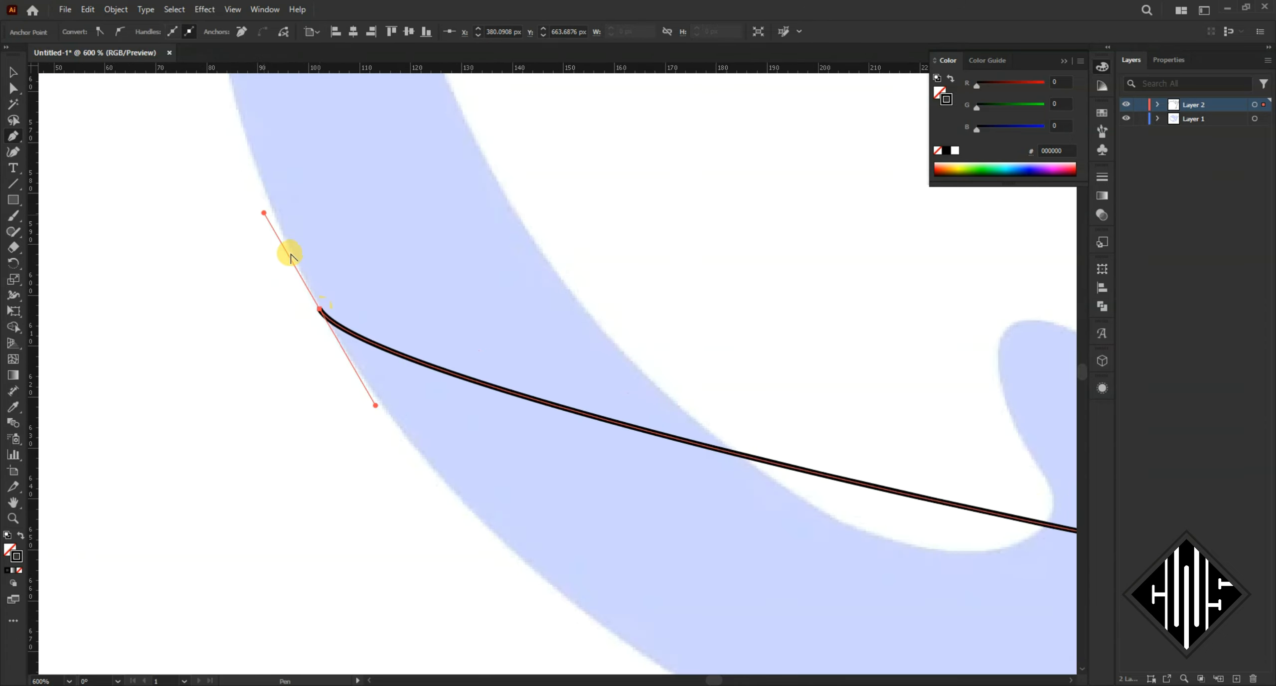
scroll(290, 253, down, 2)
drag(333, 329, 602, 350)
drag(734, 322, 377, 608)
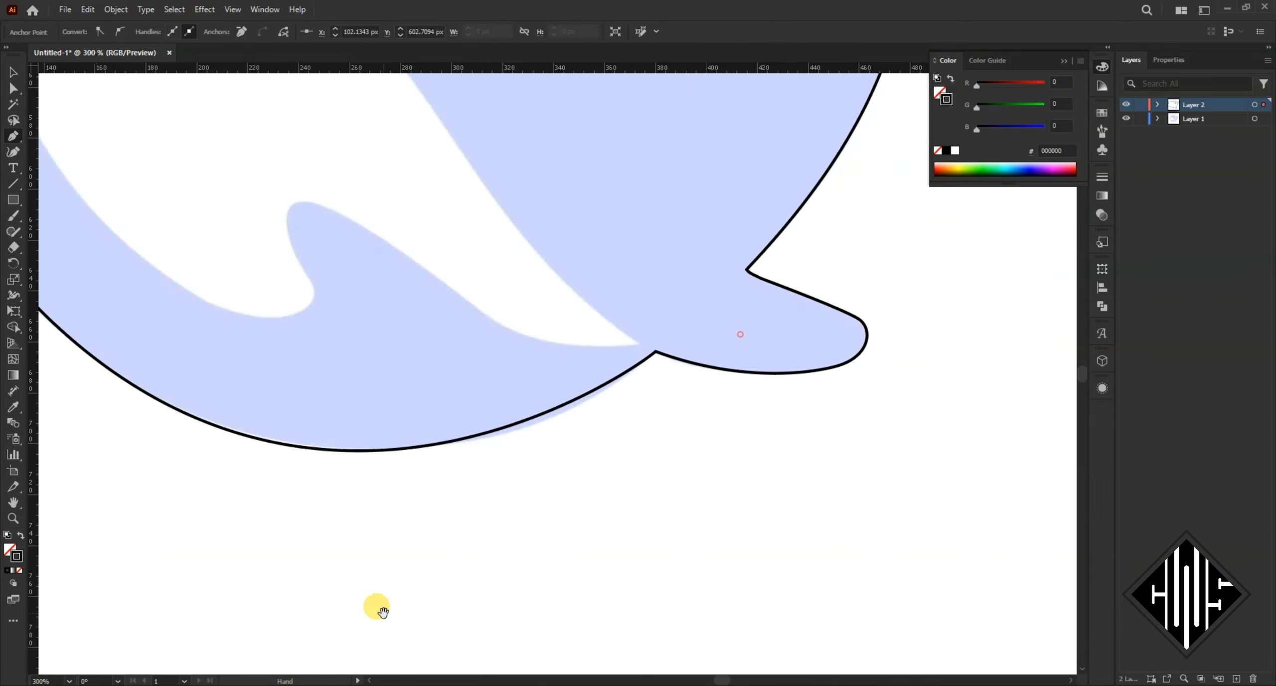
scroll(643, 468, up, 2)
drag(606, 289, 530, 369)
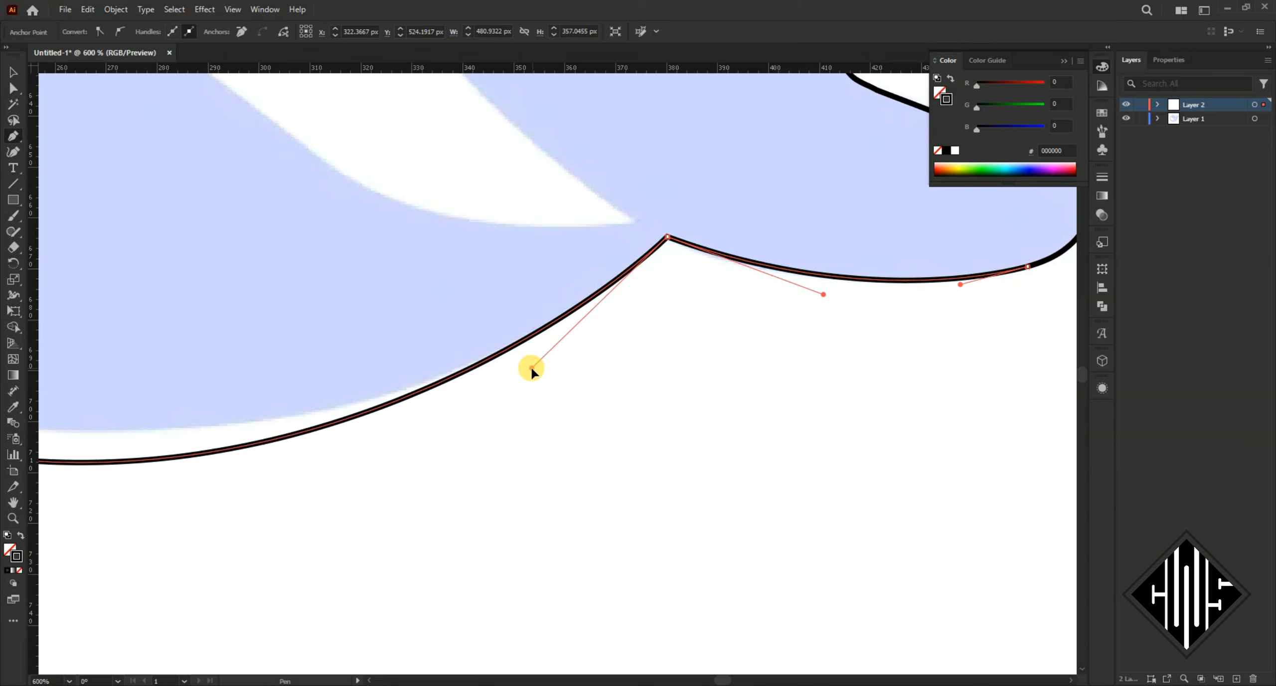
Step: Close the whale's body outline at its starting anchor on the left side of the back
drag(103, 447, 721, 390)
scroll(436, 561, down, 4)
drag(441, 607, 426, 588)
drag(488, 525, 524, 632)
drag(387, 659, 351, 606)
scroll(352, 515, up, 2)
click(371, 479)
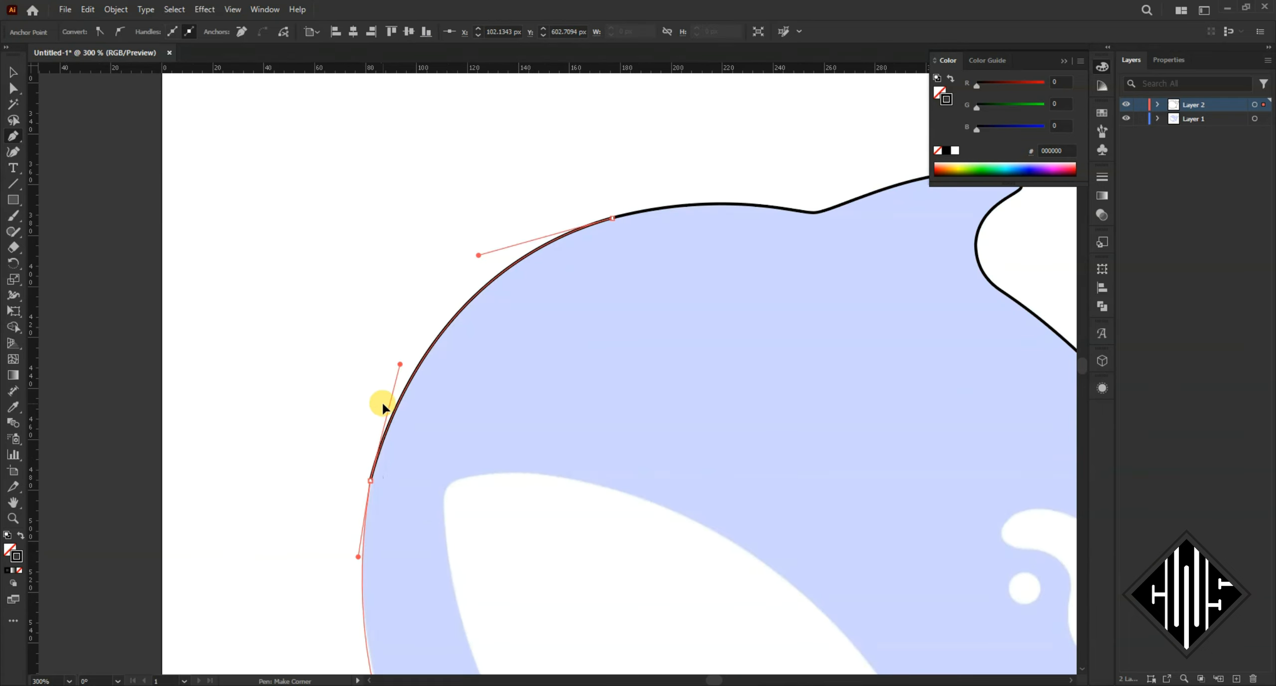
Step: Refine the handles along the left side of the body outline, deselect the path and view the artwork at 100%
drag(384, 413, 381, 423)
drag(411, 589, 425, 349)
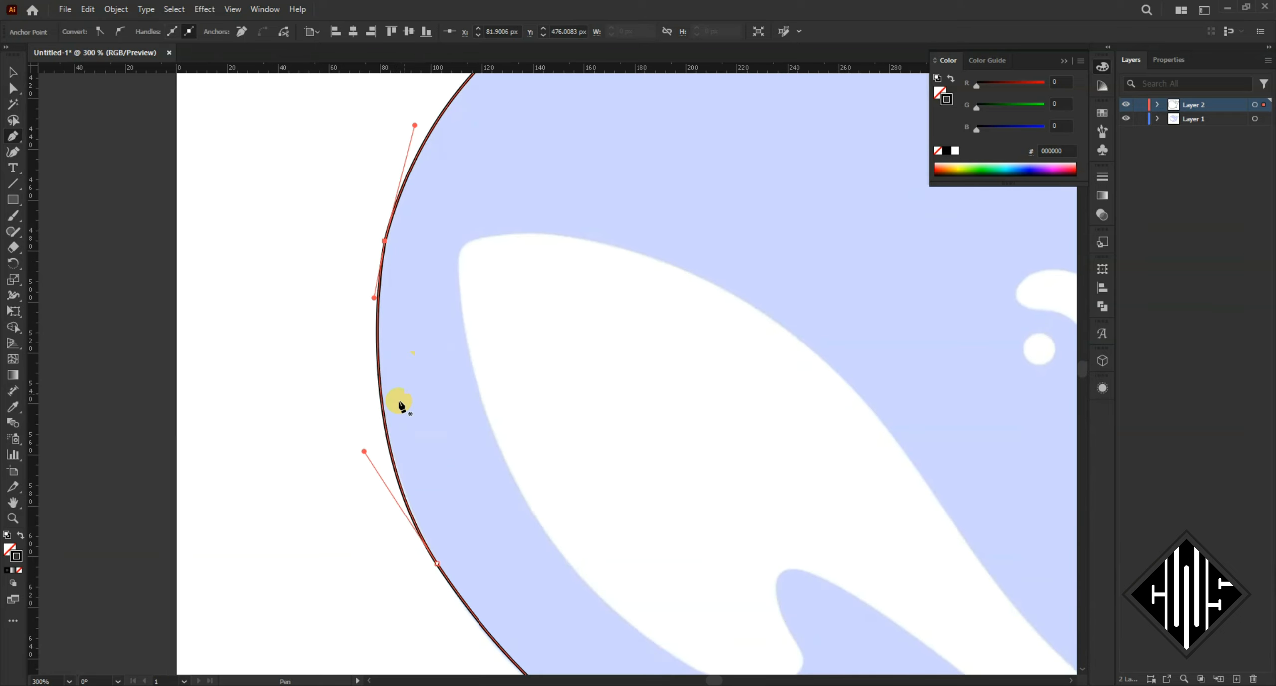
drag(364, 451, 360, 433)
scroll(423, 549, up, 1)
ctrl+click(447, 568)
key(ctrl+1)
ctrl+click(666, 496)
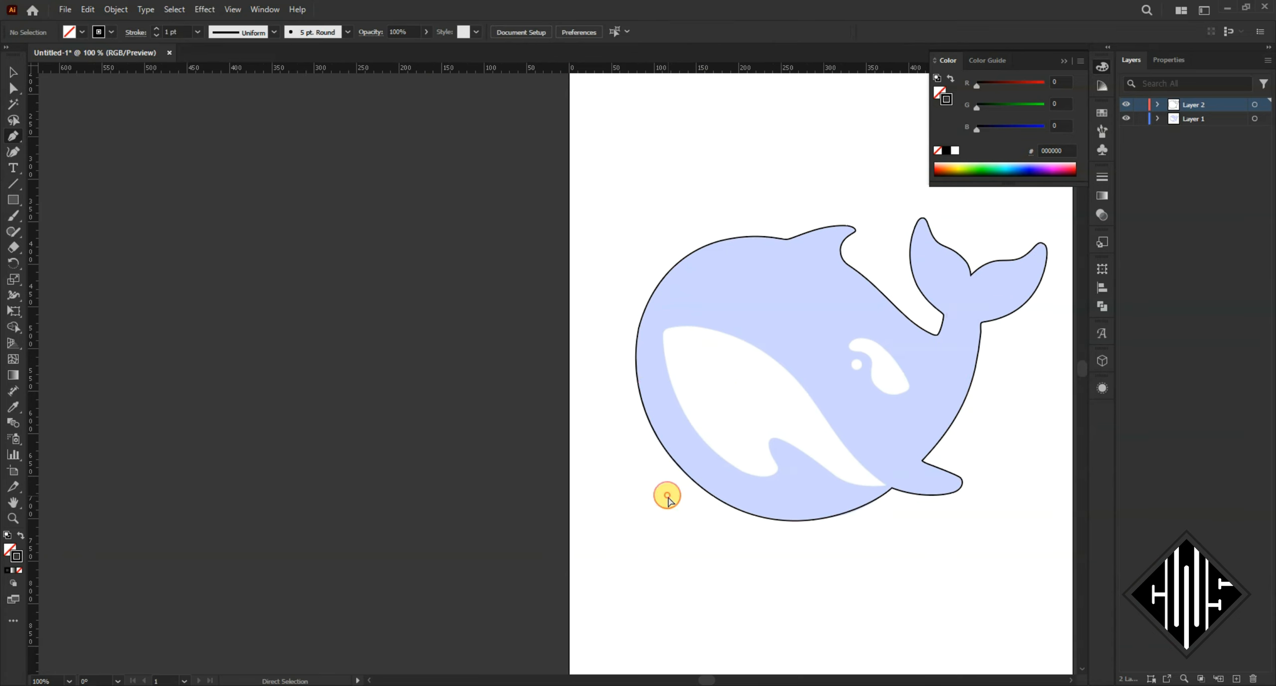
Step: Start a new outline on the white eye patch with a curve over its rounded upper end
drag(841, 338, 636, 368)
scroll(661, 402, up, 4)
scroll(580, 295, up, 1)
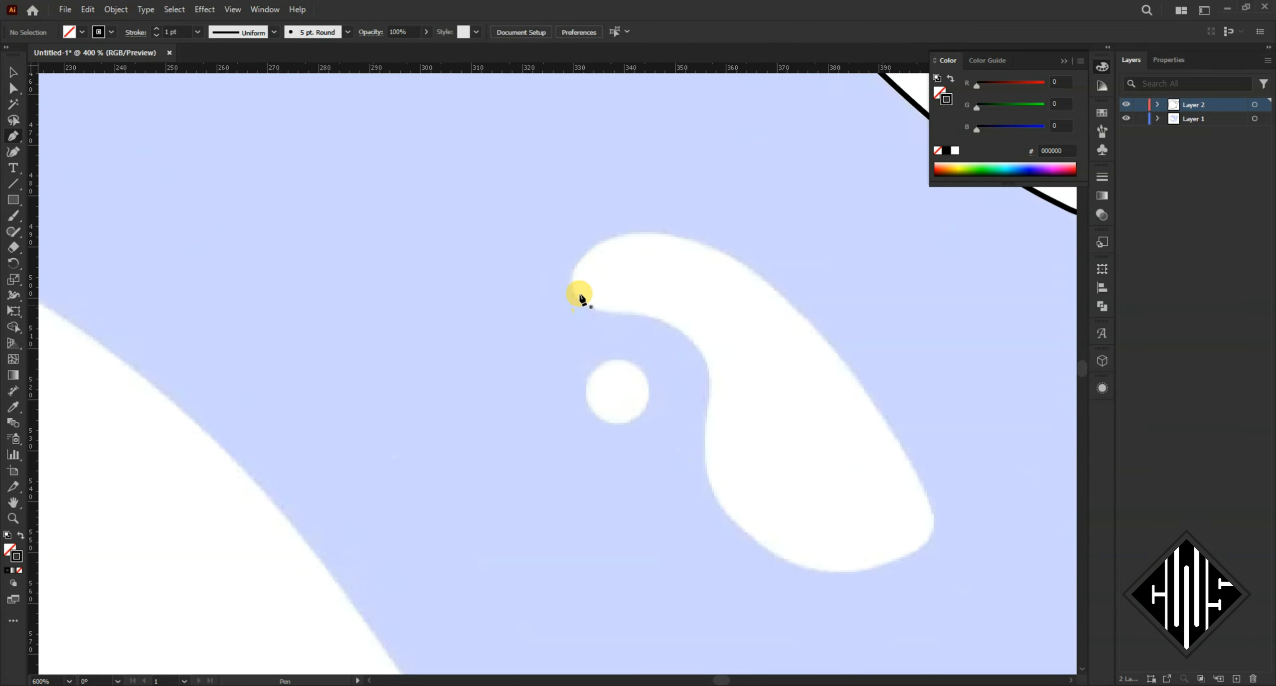
scroll(667, 260, up, 1)
click(718, 249)
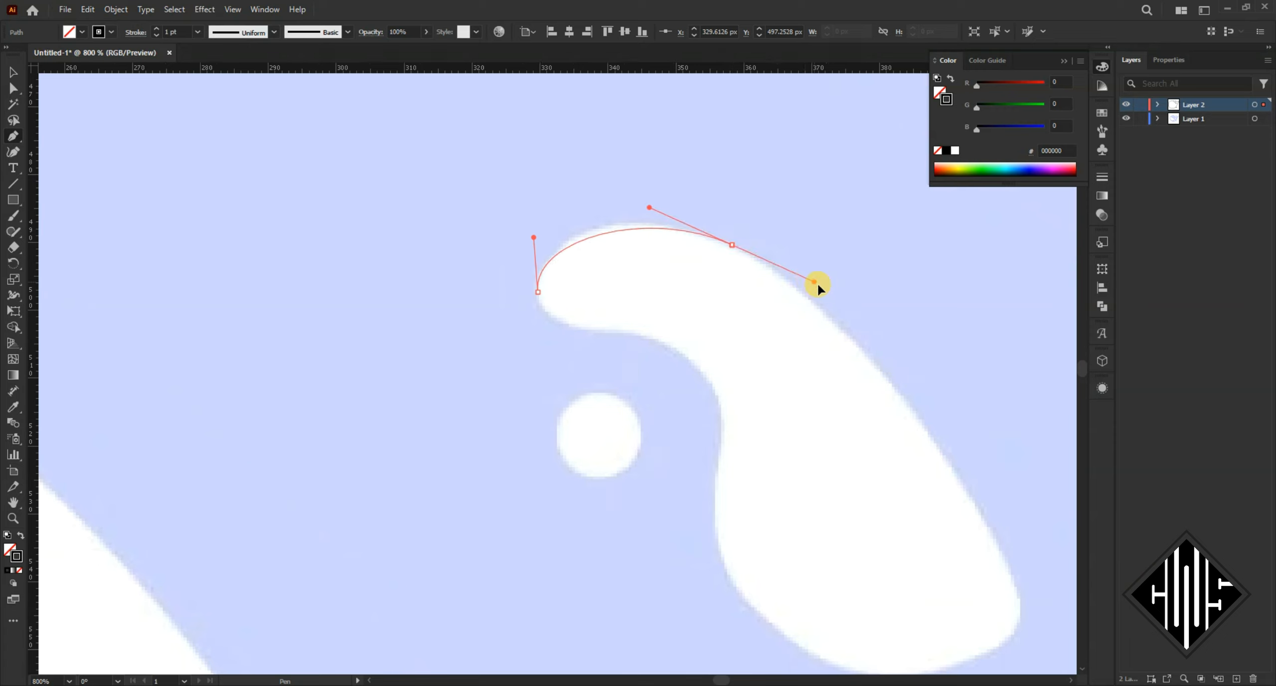
Step: Trace the eye patch's long outer edge down to its lower corner, extending the upper handle to match the artwork
scroll(818, 291, down, 3)
scroll(817, 291, right, 3)
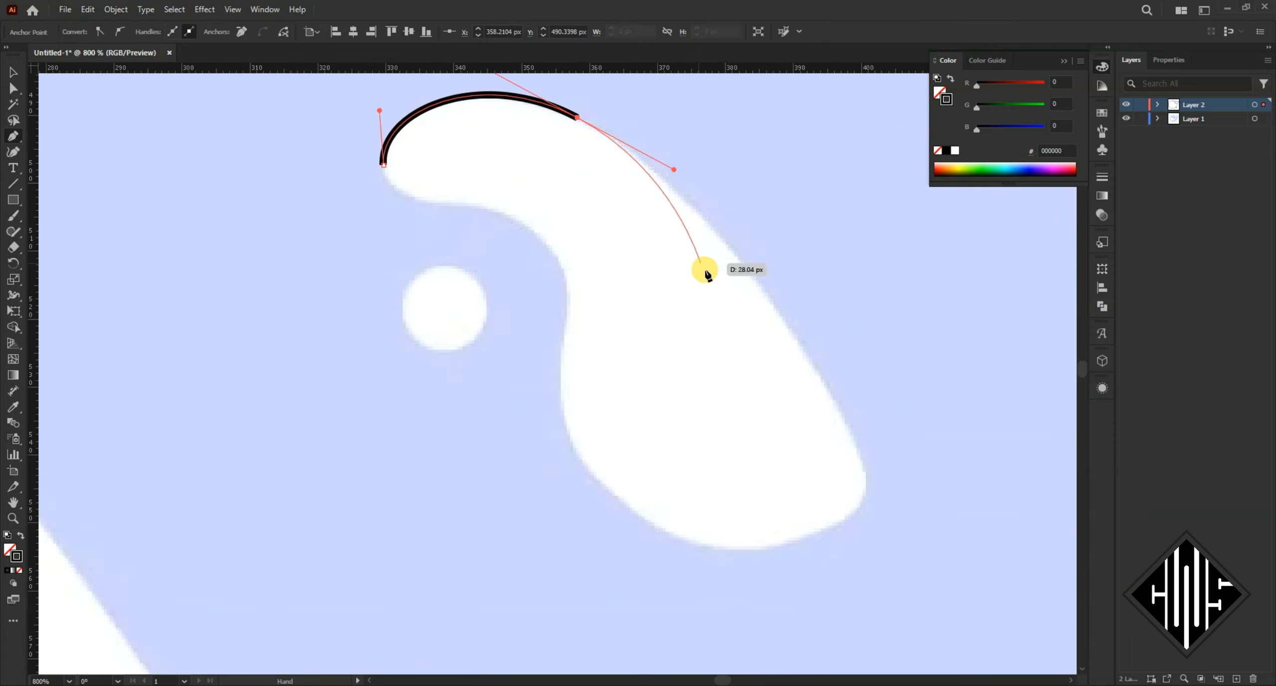
drag(865, 480, 867, 517)
drag(675, 170, 761, 221)
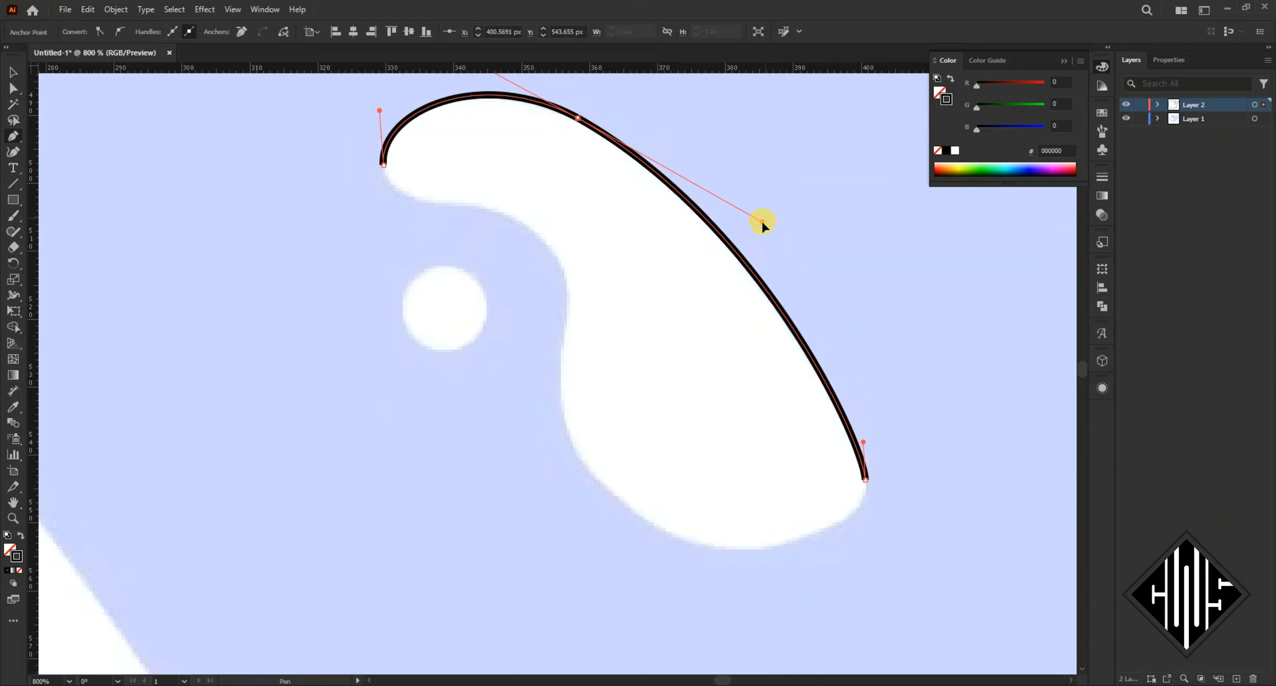
Step: Trace around the eye patch's rounded bottom and up to the lower part of its inner edge
scroll(797, 399, down, 3)
scroll(798, 398, left, 1)
drag(750, 477, 680, 476)
drag(578, 300, 587, 195)
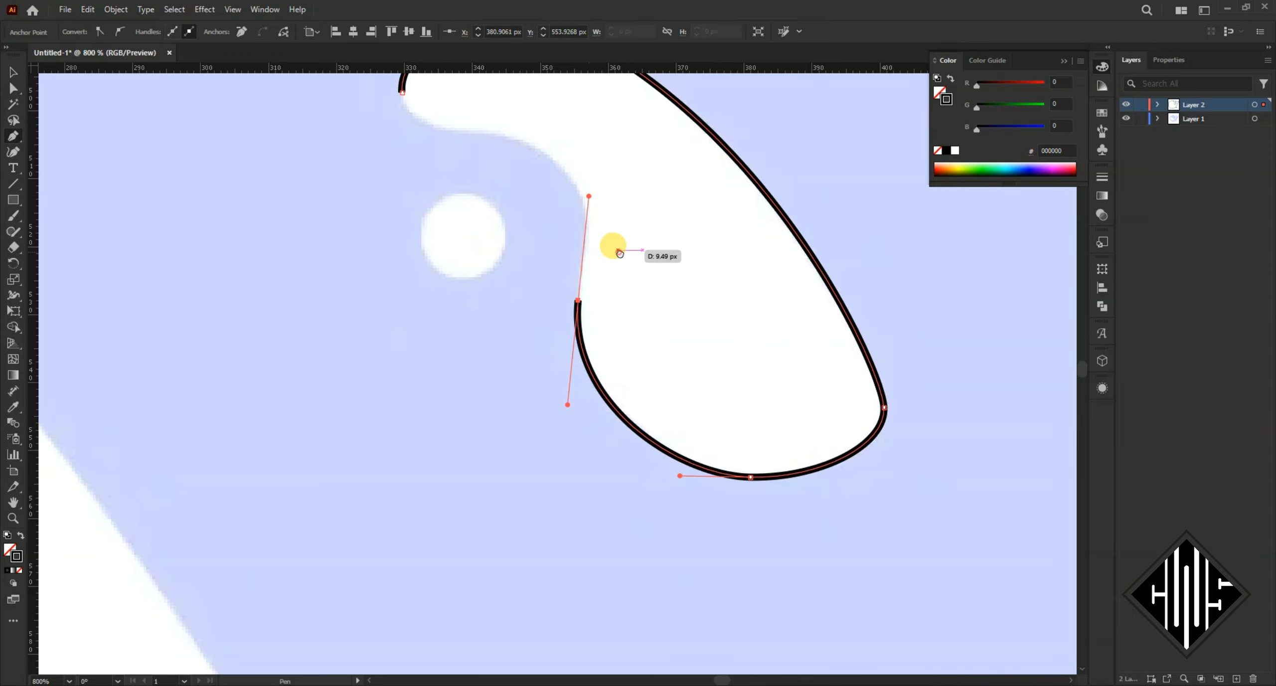
Step: Trace the eye patch's concave inner edge above the pupil dot and close the path at its starting anchor
scroll(612, 250, up, 3)
scroll(612, 251, left, 1)
drag(520, 237, 438, 199)
drag(550, 294, 601, 416)
drag(469, 317, 455, 269)
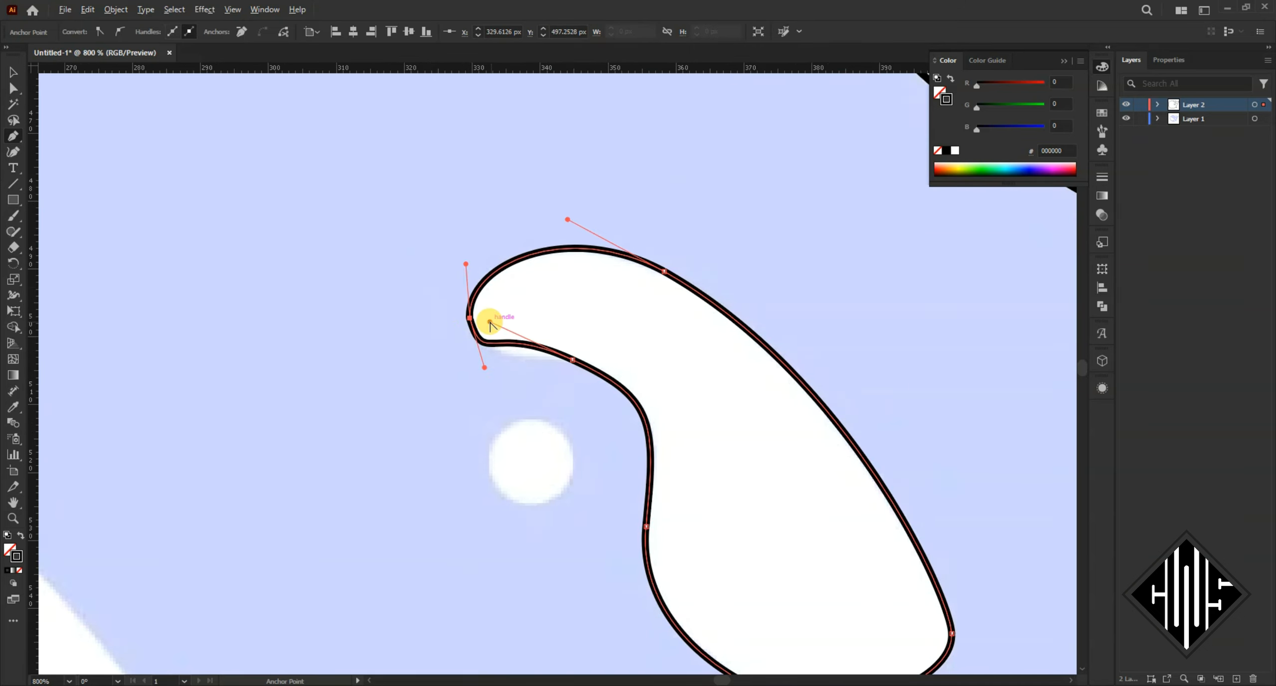
Step: Adjust the handle of the inner-edge anchor above the pupil dot so the eye patch outline follows the artwork
click(536, 354)
click(543, 346)
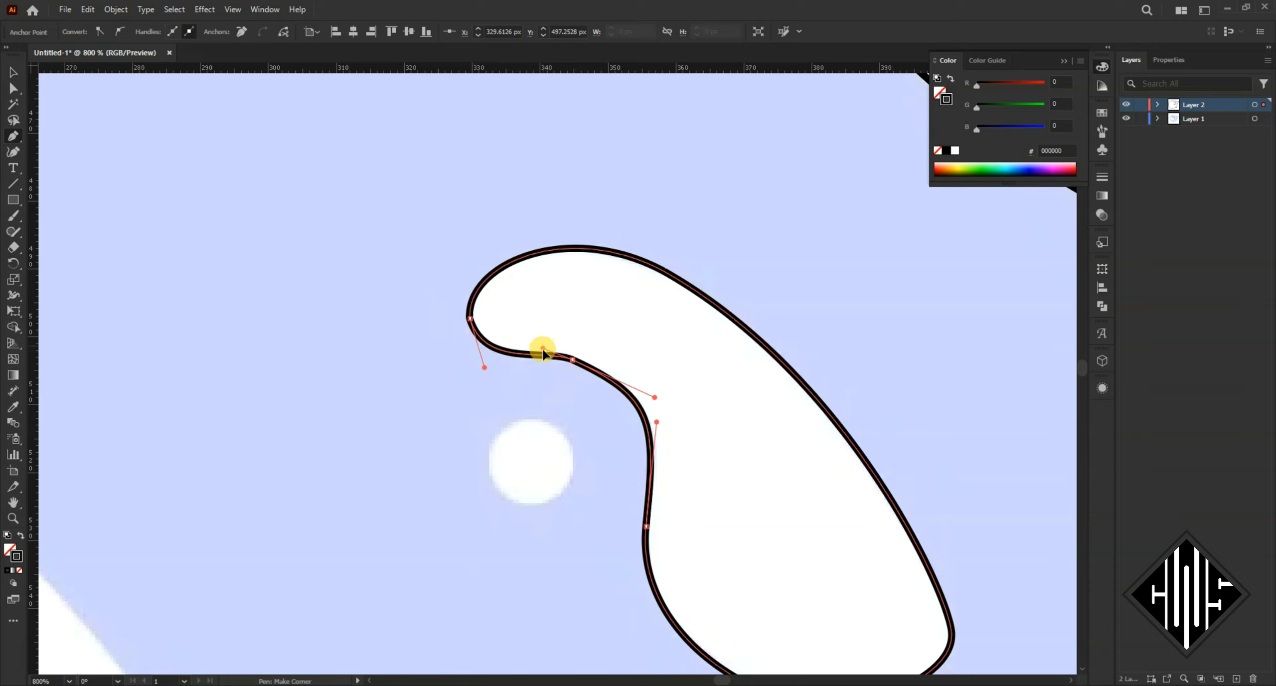
ctrl+click(552, 401)
ctrl+click(572, 360)
drag(542, 348, 547, 351)
Step: Round the eye patch outline's corner above the pupil dot and the one at its upper left end
ctrl+click(570, 362)
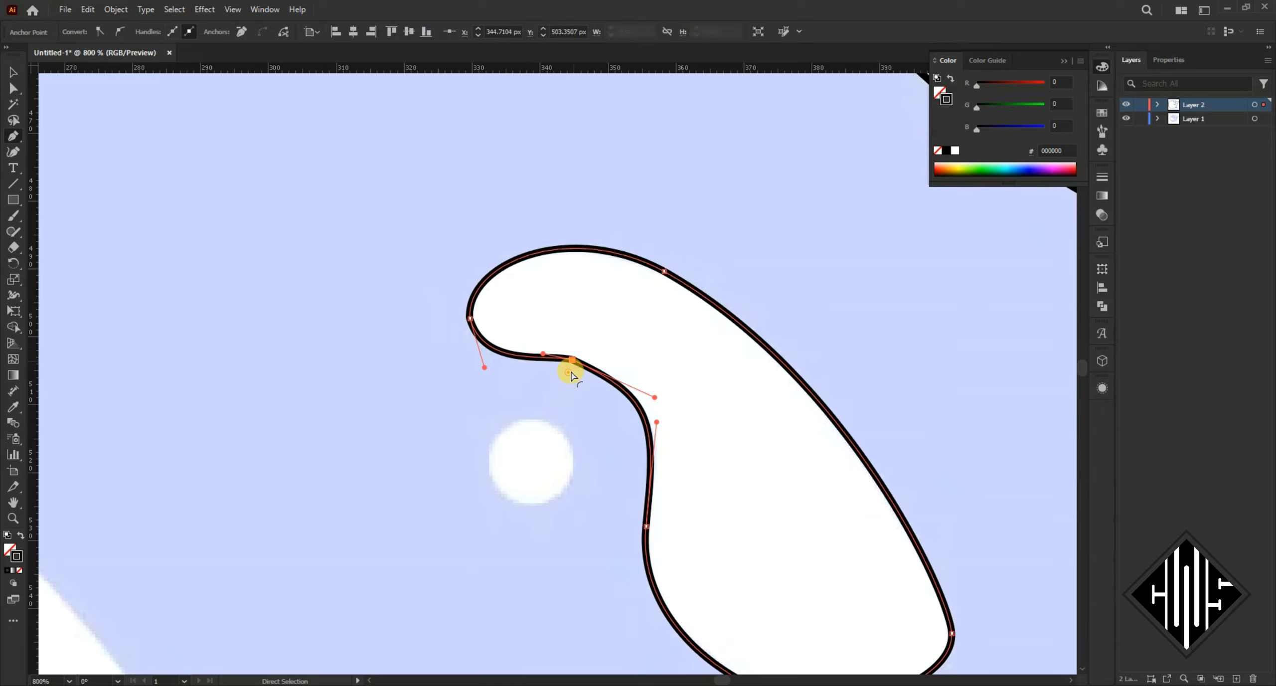
drag(518, 583, 517, 582)
ctrl+click(470, 318)
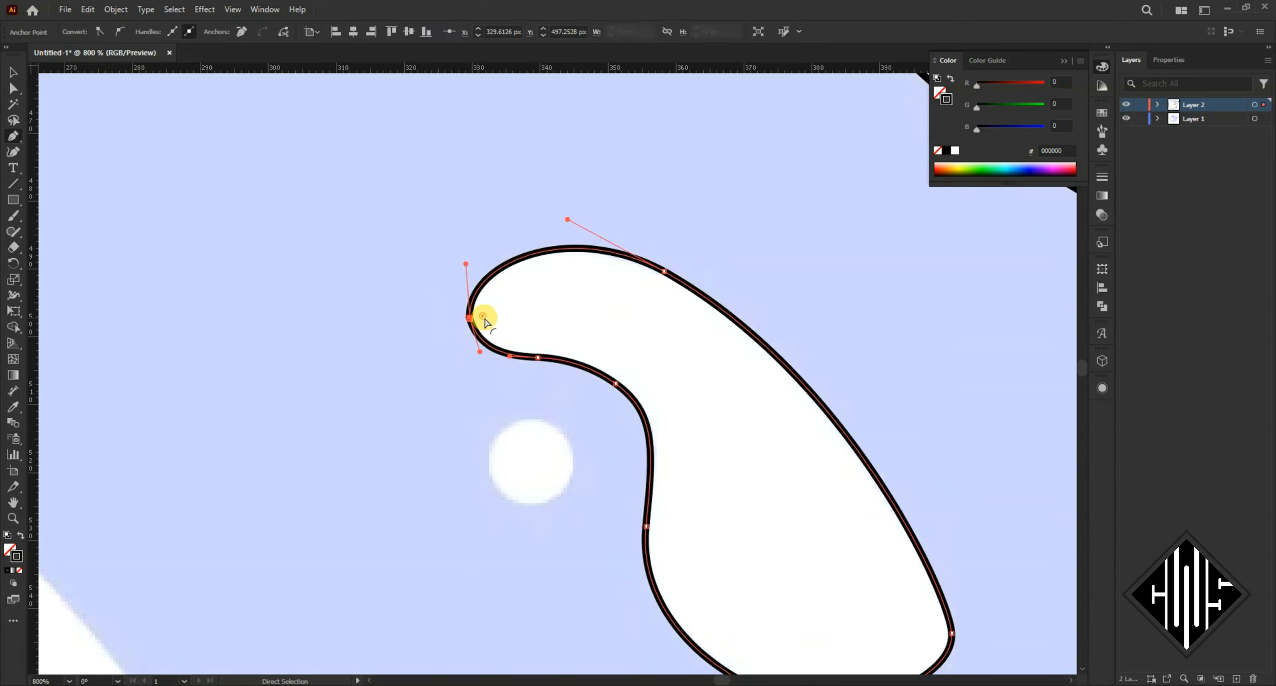
drag(484, 320, 516, 321)
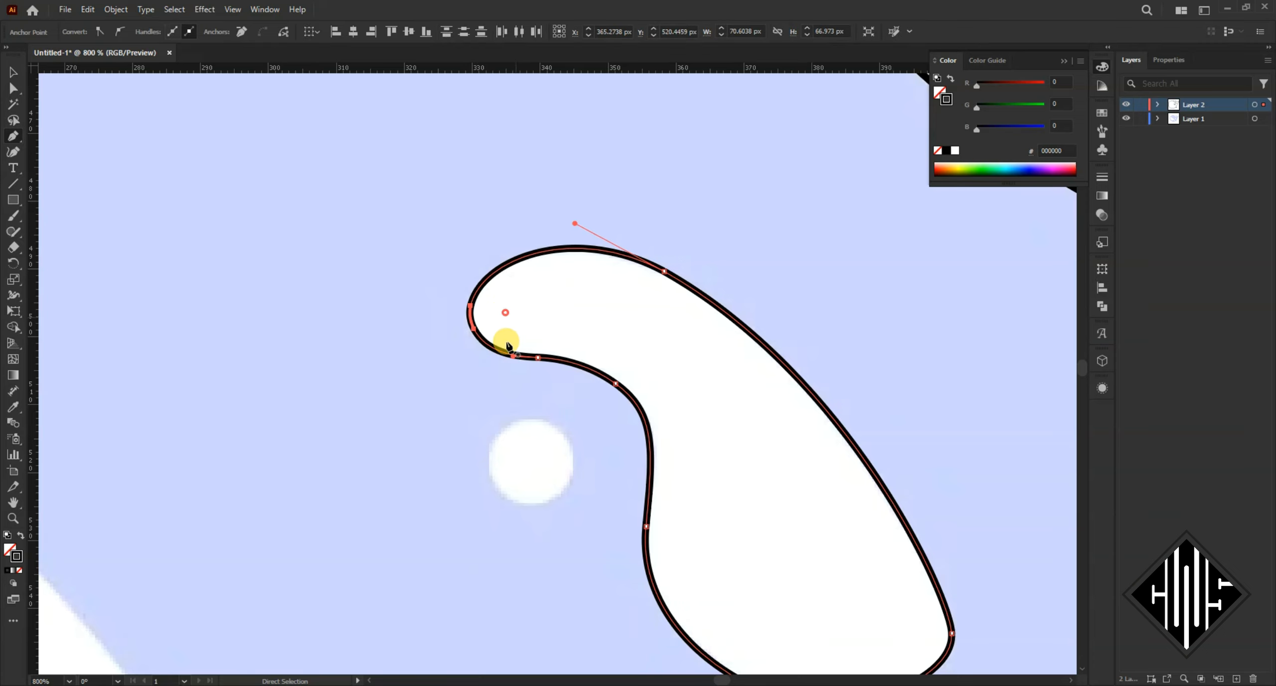
Step: Start the white belly patch's outline at its upper left corner and fit a first curve along the patch's upper edge
scroll(506, 342, down, 3)
drag(467, 449, 607, 344)
scroll(595, 364, down, 3)
scroll(428, 307, up, 6)
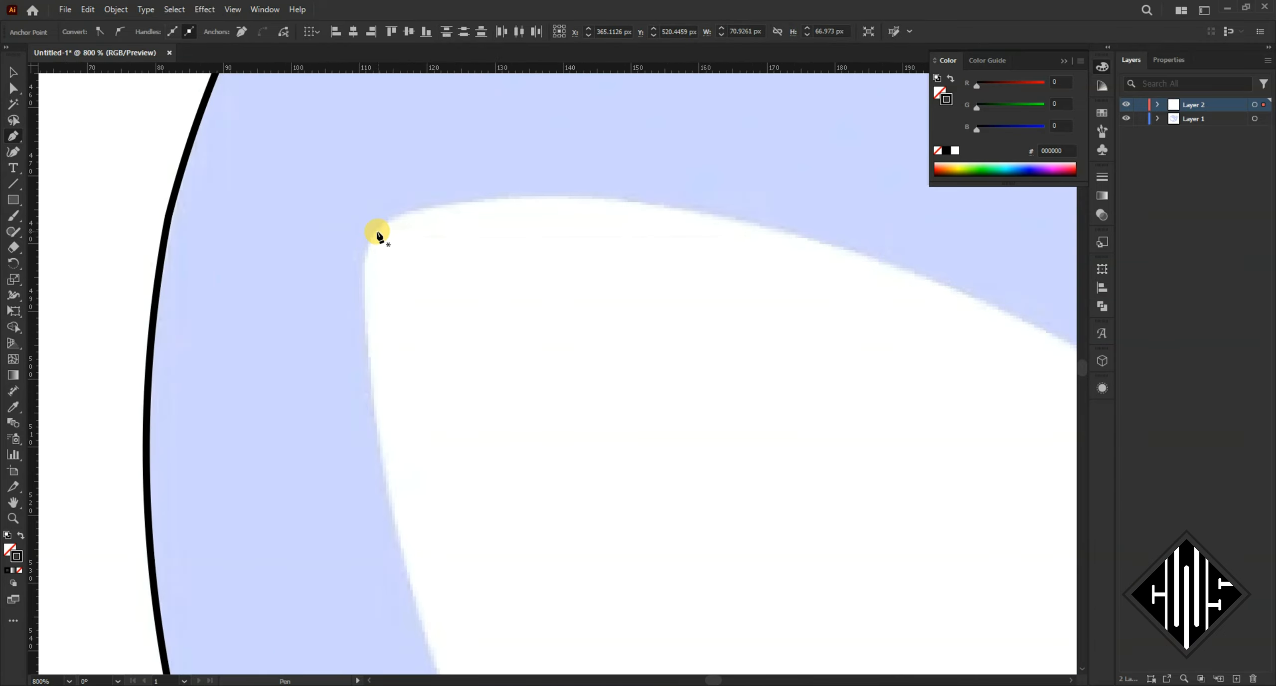
scroll(862, 308, right, 2)
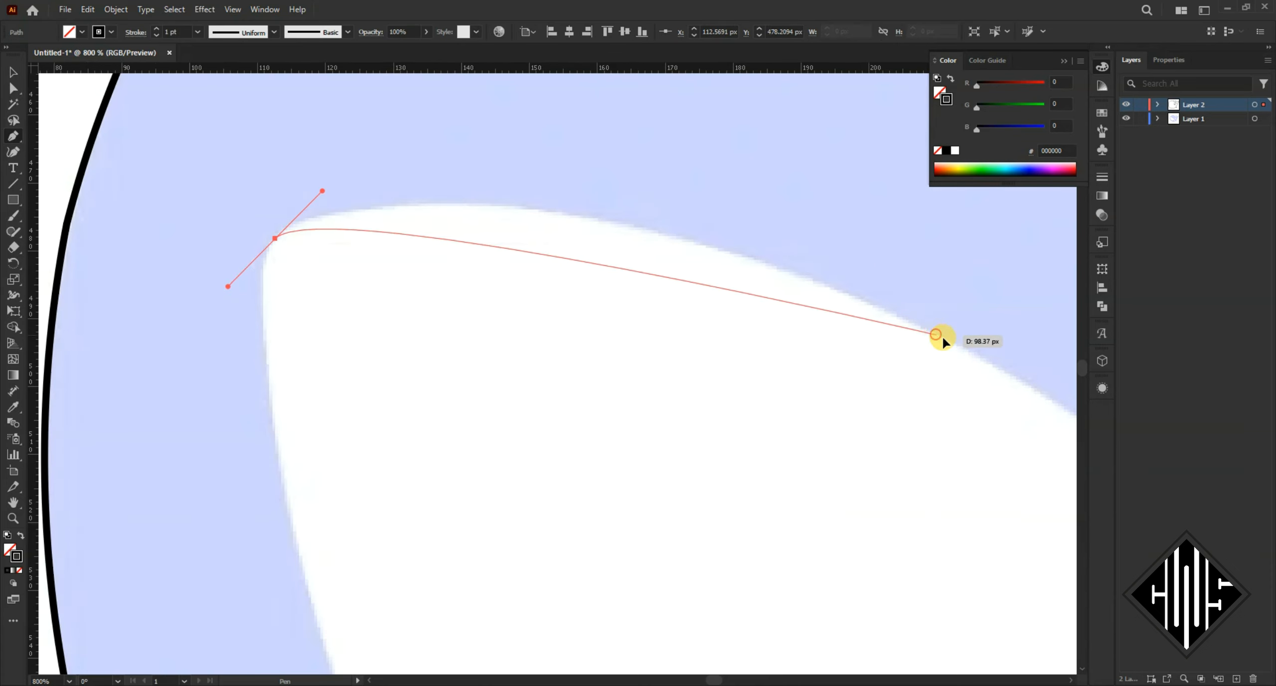
drag(935, 333, 993, 364)
drag(322, 189, 377, 147)
drag(878, 305, 750, 230)
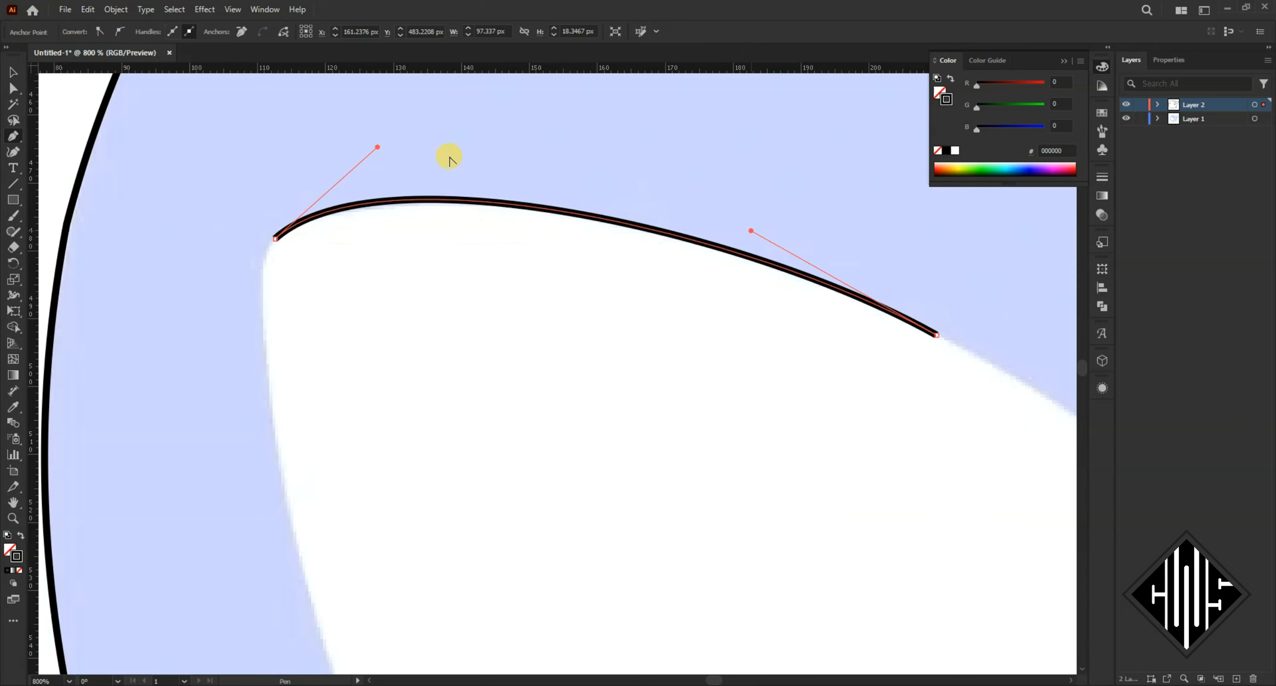
drag(377, 147, 375, 155)
Step: Trace the belly patch's long upper edge to its pointed tip near the lower fin, adjusting the handles to the artwork
scroll(493, 256, down, 2)
drag(757, 393, 508, 334)
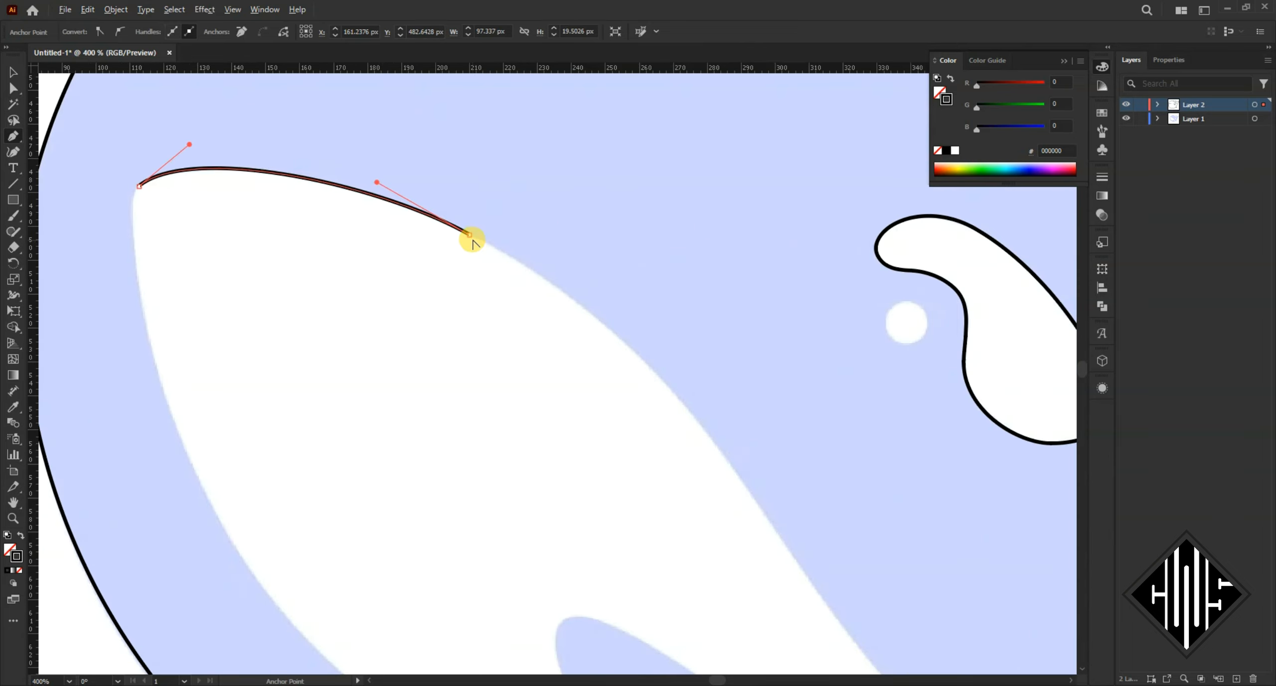
drag(566, 286, 571, 283)
drag(723, 492, 507, 199)
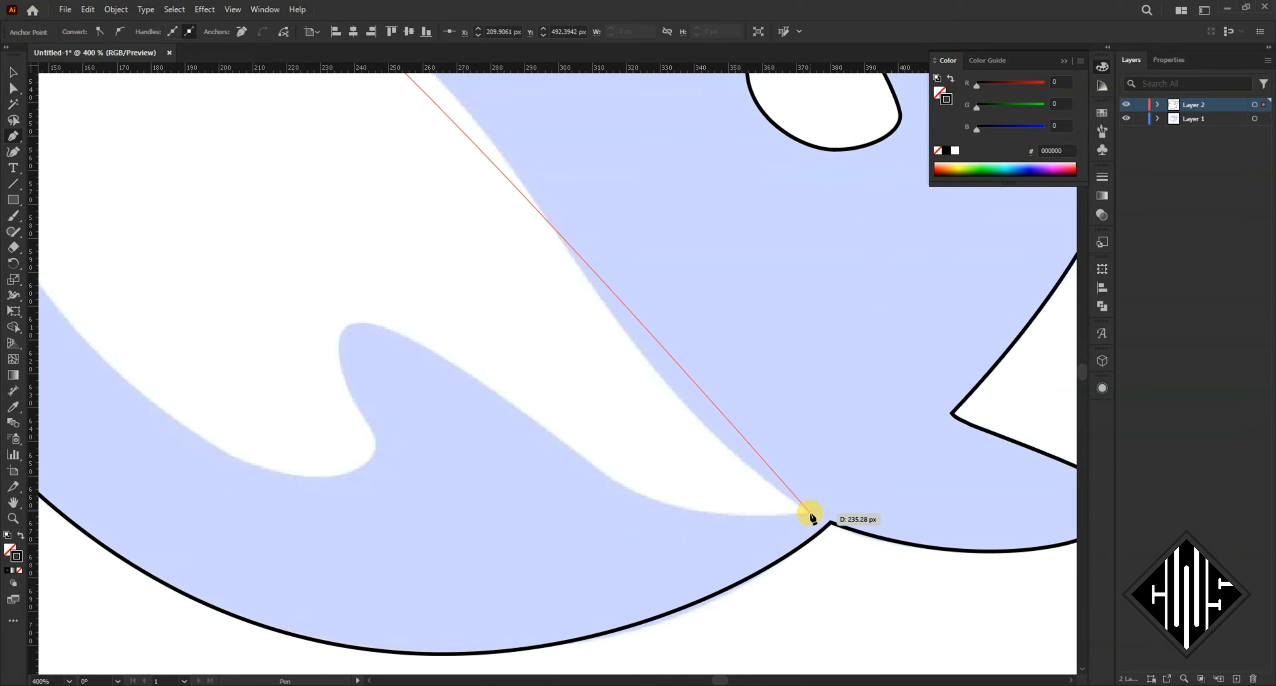
click(813, 510)
drag(813, 510, 869, 536)
drag(766, 447, 702, 532)
drag(500, 173, 542, 268)
drag(541, 225, 643, 293)
drag(761, 639, 655, 552)
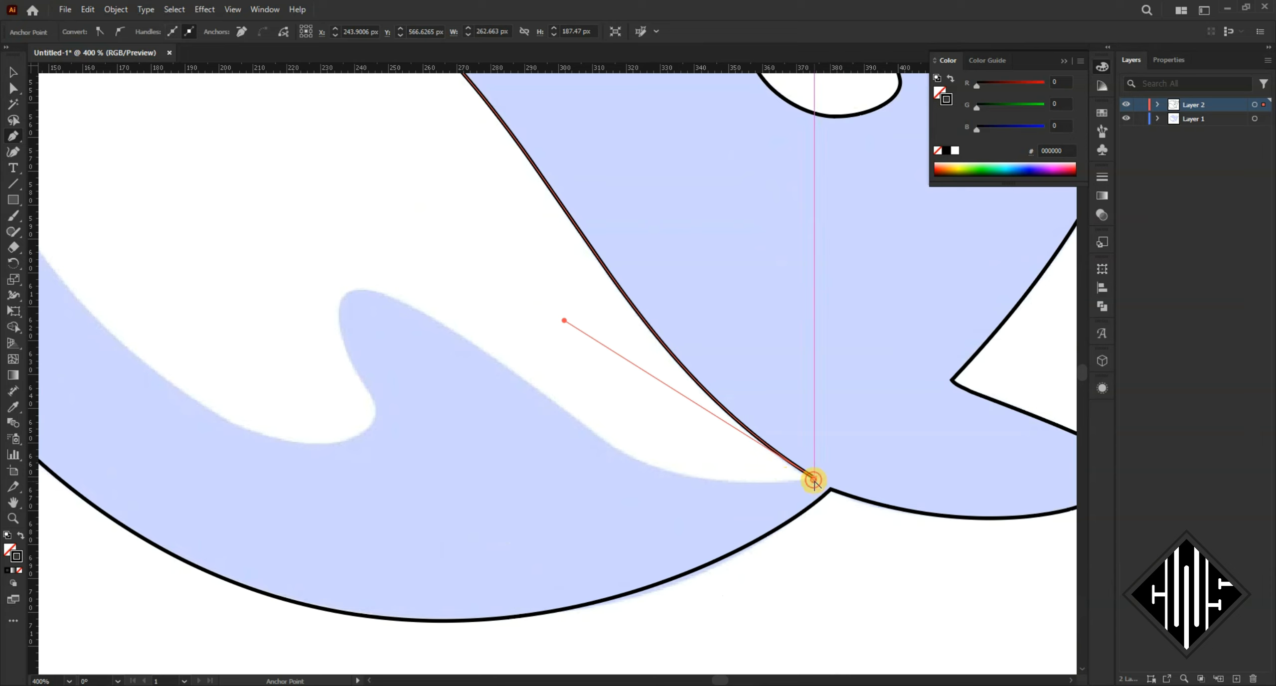
Step: Trace the belly patch's lower edge from the pointed tip up to the rounded crest of the blue wave
drag(813, 479, 585, 422)
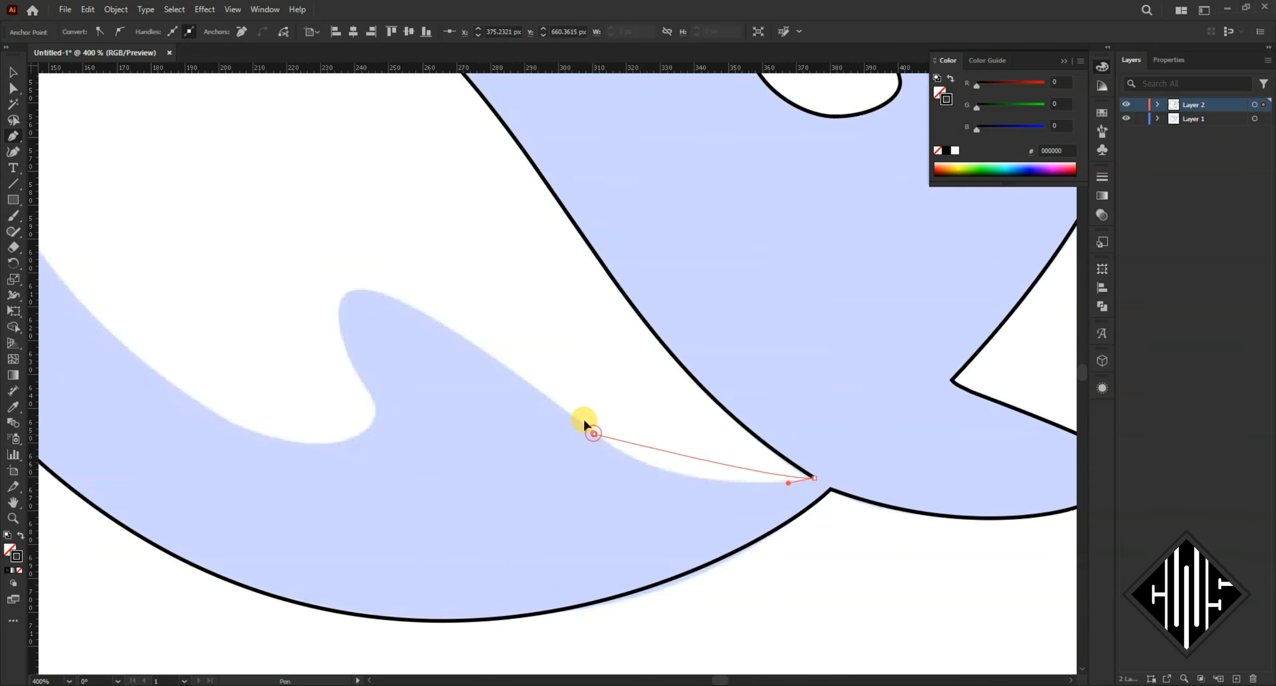
drag(548, 385, 506, 367)
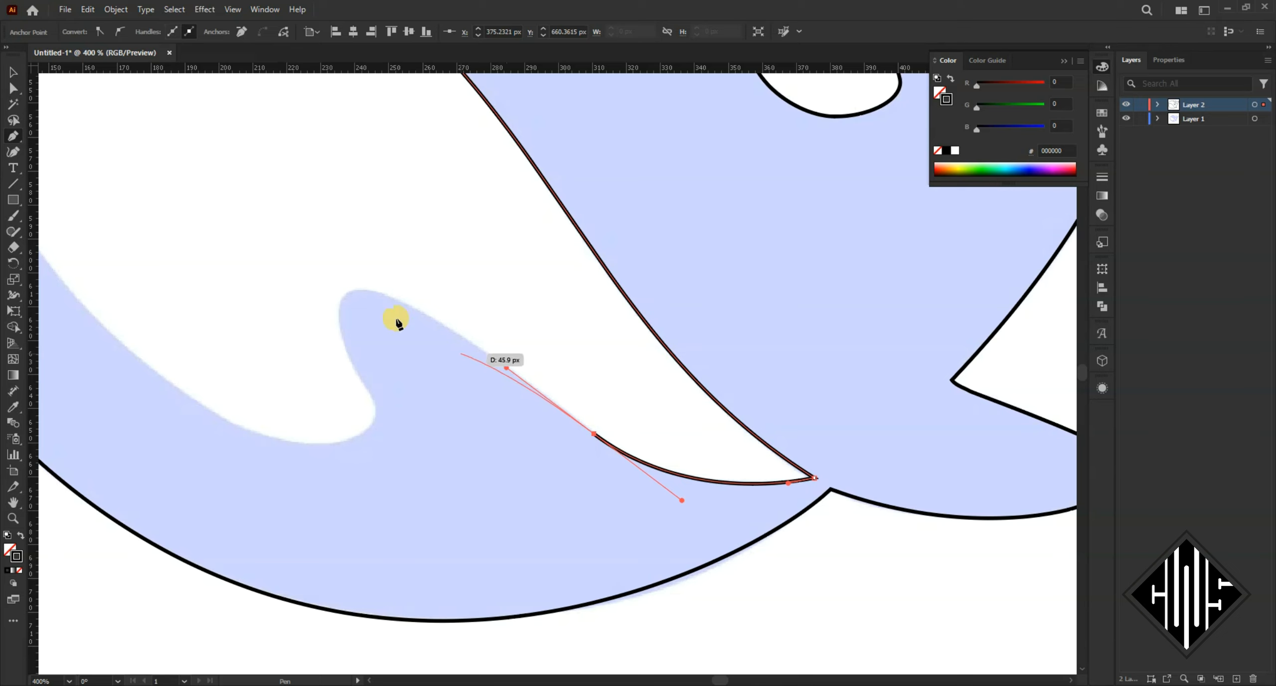
drag(347, 297, 307, 324)
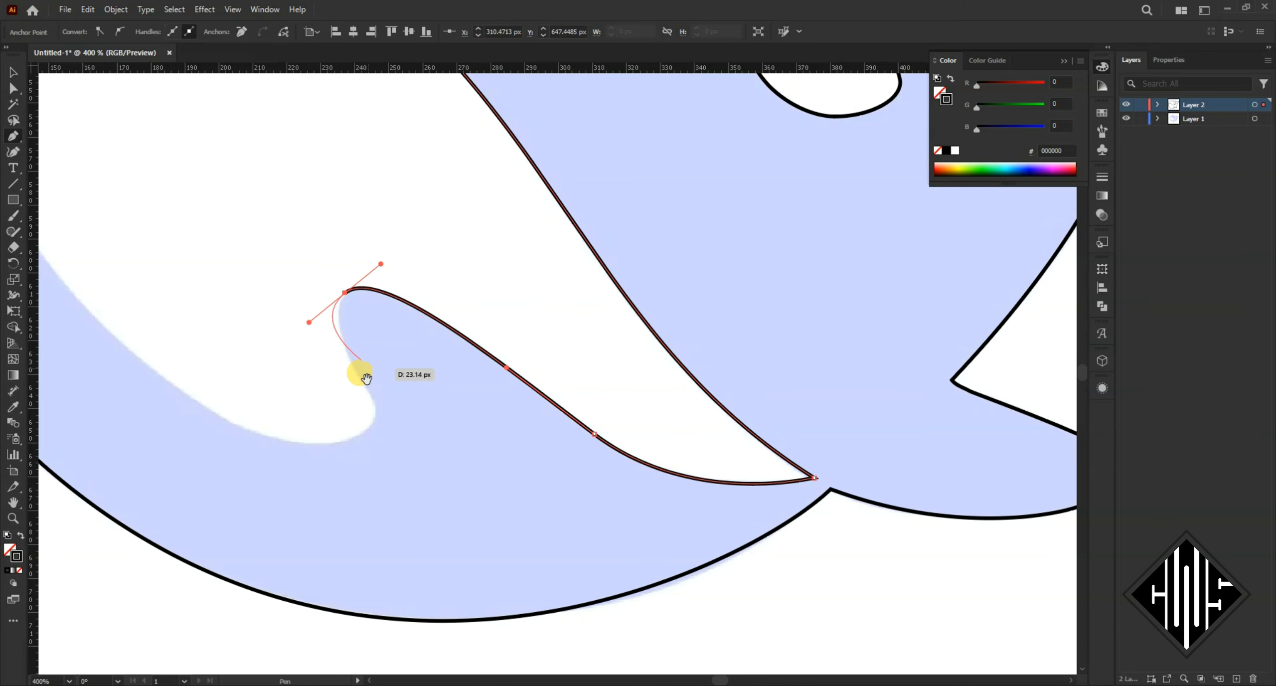
drag(367, 379, 448, 298)
scroll(448, 297, up, 1)
drag(456, 360, 434, 413)
mouse_move(361, 212)
mouse_down()
mouse_move(361, 229)
mouse_move(377, 201)
mouse_up()
key(ctrl+z)
key(ctrl+z)
Step: Trace the wave's inner side below its crest, shortening the crest handle and extending the outgoing handle into the hollow
drag(444, 305, 451, 316)
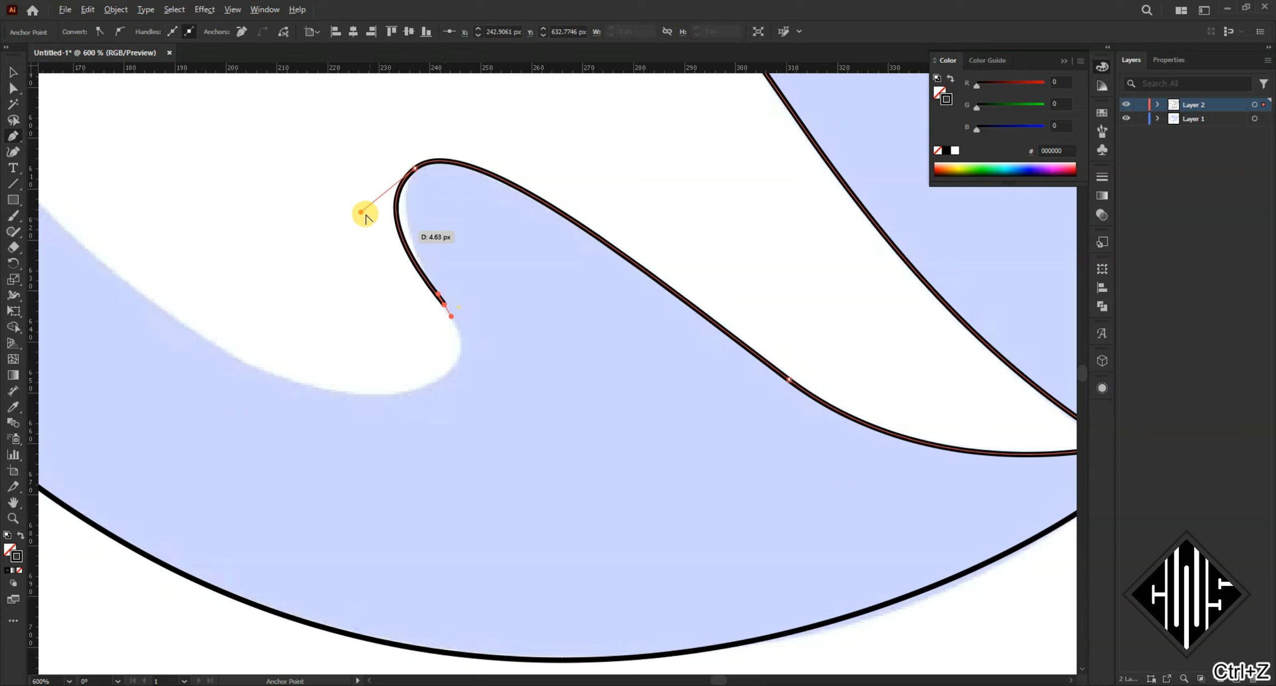
drag(359, 213, 379, 193)
drag(444, 305, 456, 326)
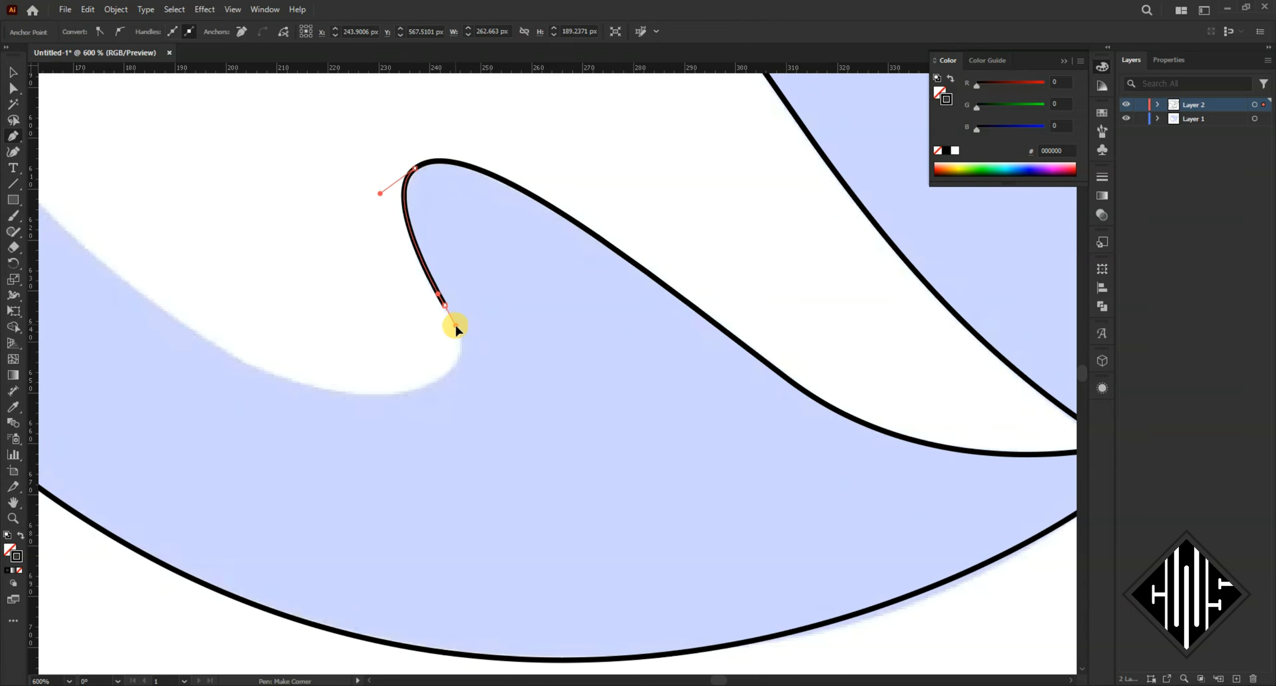
Step: Trace around the rounded hollow below the wave and up the belly patch's lower left edge, adjusting the handles
drag(379, 394, 402, 522)
drag(125, 278, 73, 209)
drag(183, 352, 326, 440)
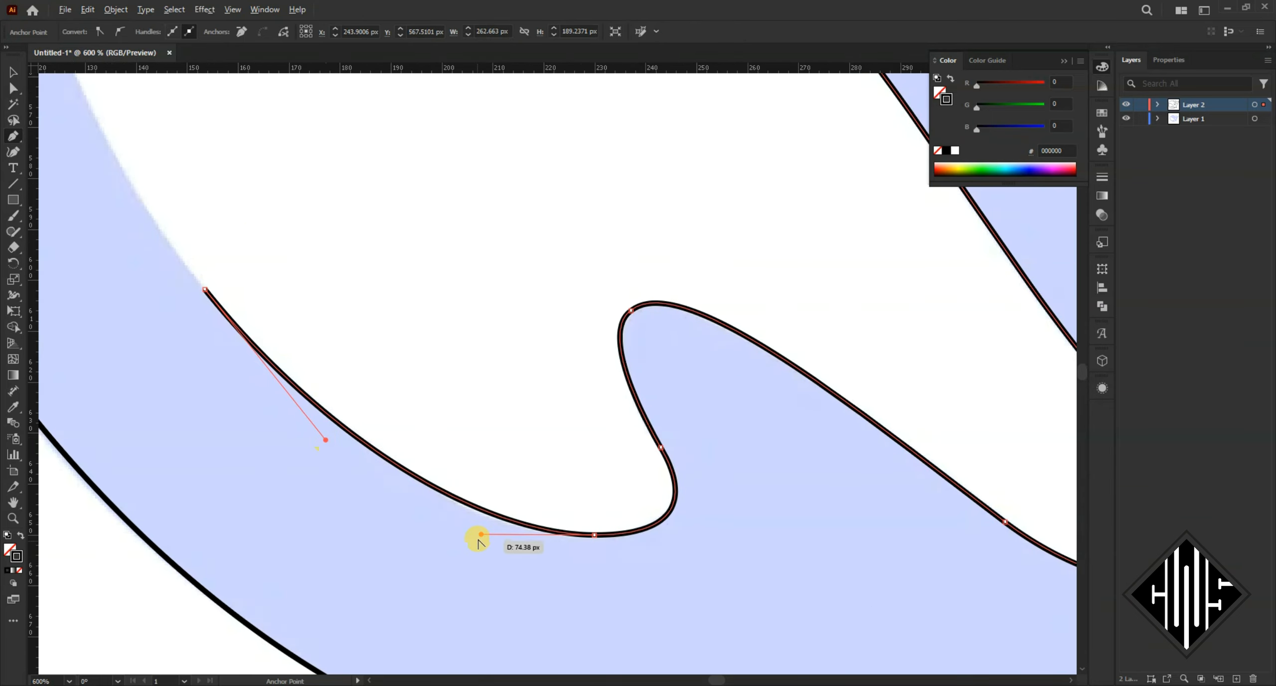
drag(481, 534, 472, 534)
Step: Close the belly patch's outline at its upper left starting anchor and adjust the handles along its left edge
drag(238, 210, 426, 475)
drag(394, 554, 296, 427)
scroll(289, 427, down, 3)
scroll(314, 363, up, 3)
drag(240, 291, 294, 223)
drag(356, 516, 423, 146)
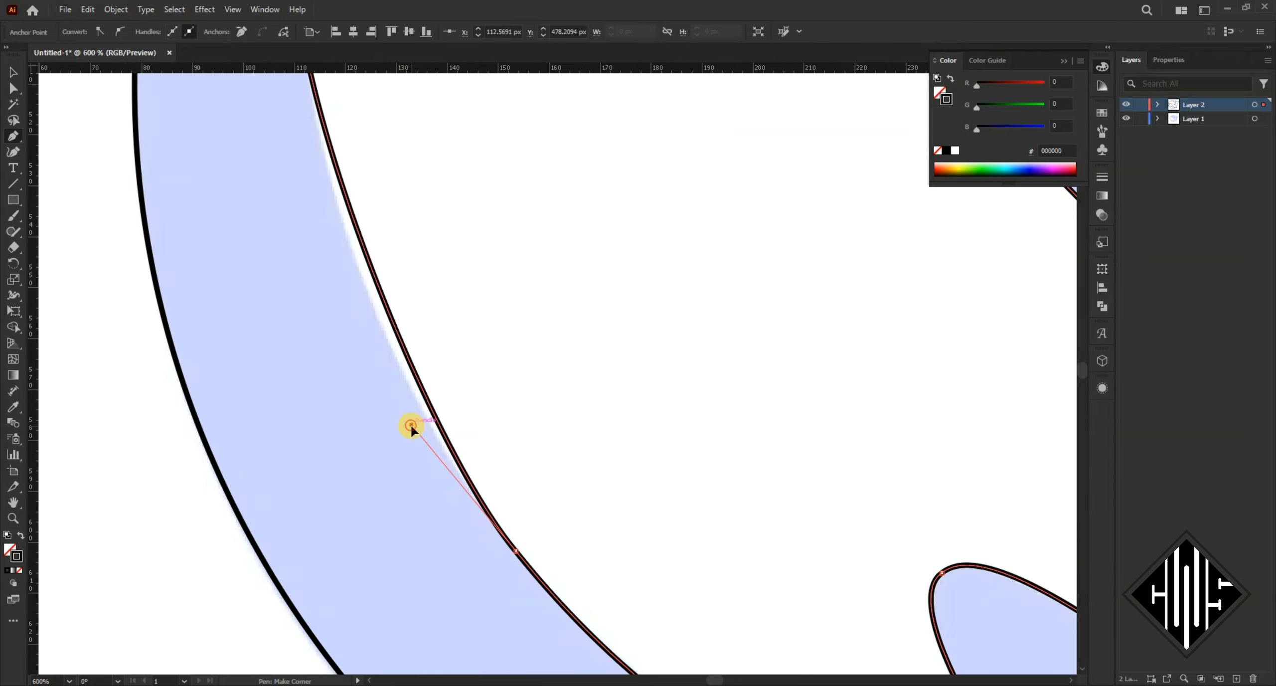
drag(410, 425, 372, 391)
Step: Round the belly patch outline's upper left corner to a radius of about 9 px
scroll(372, 391, down, 3)
ctrl+click(630, 274)
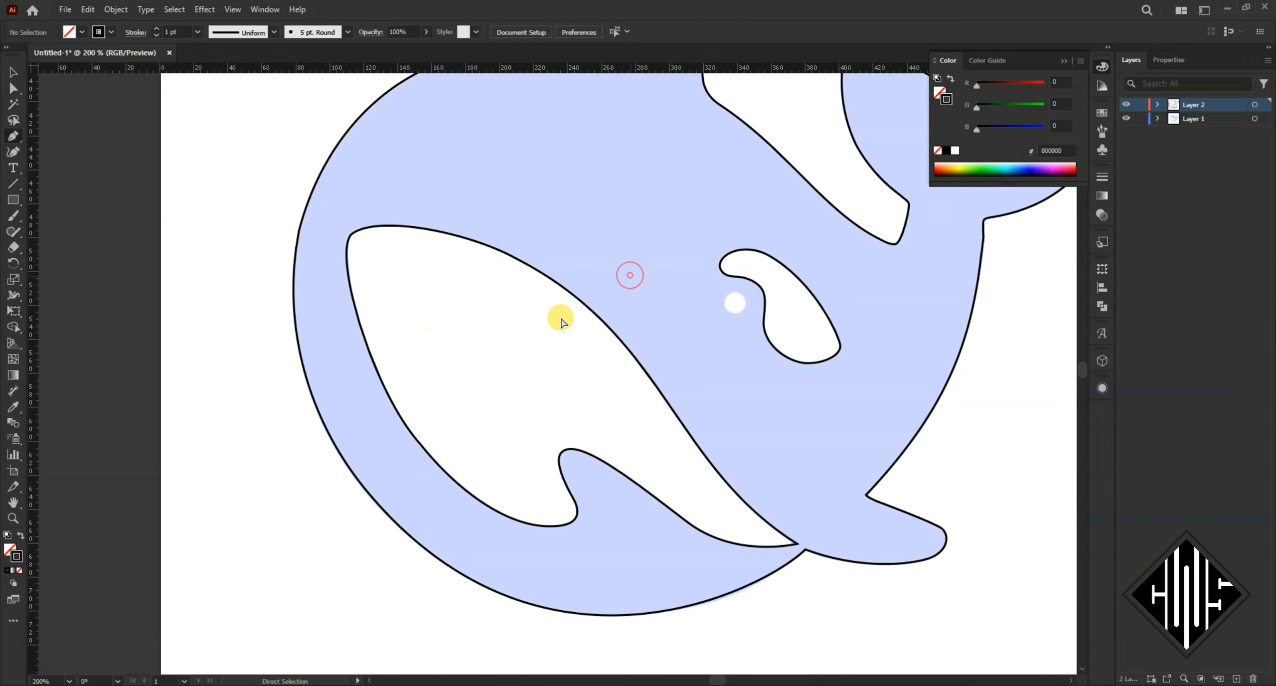
scroll(364, 224, up, 3)
ctrl+click(325, 251)
drag(331, 265, 359, 286)
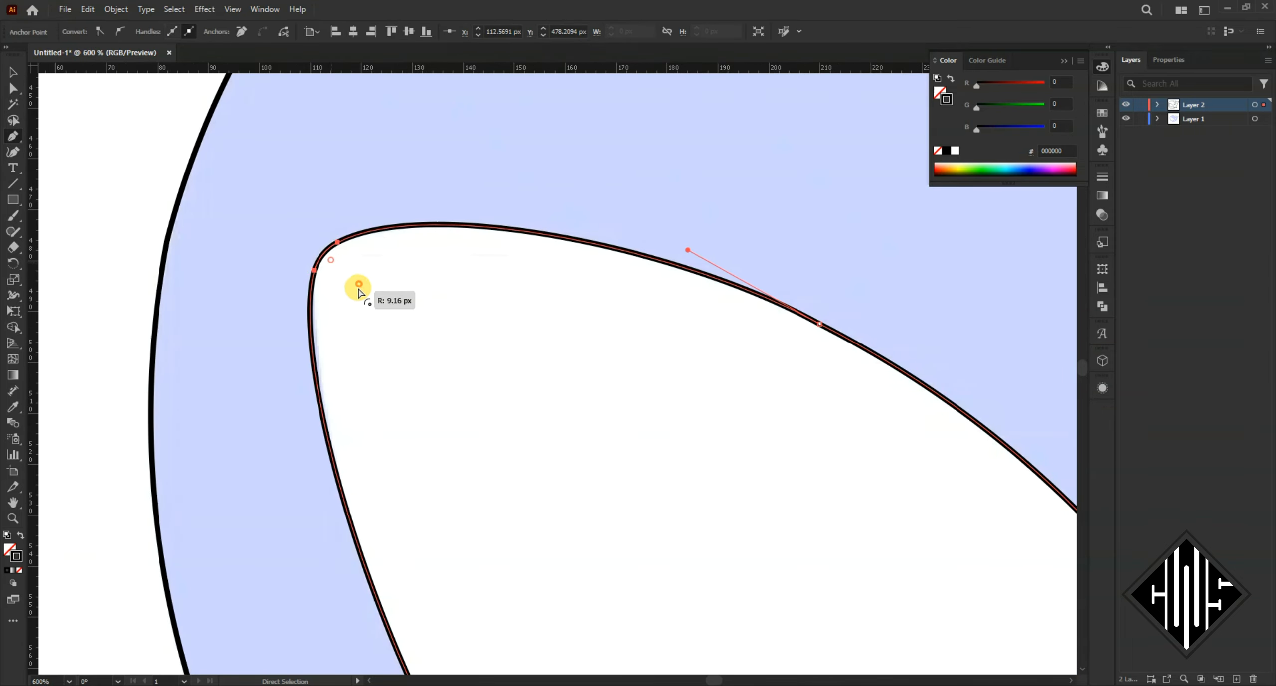
Step: Draw a circle about 12.7 px in diameter for the whale's eye, beside the eye patch's inner curve
scroll(359, 288, down, 4)
scroll(746, 373, up, 3)
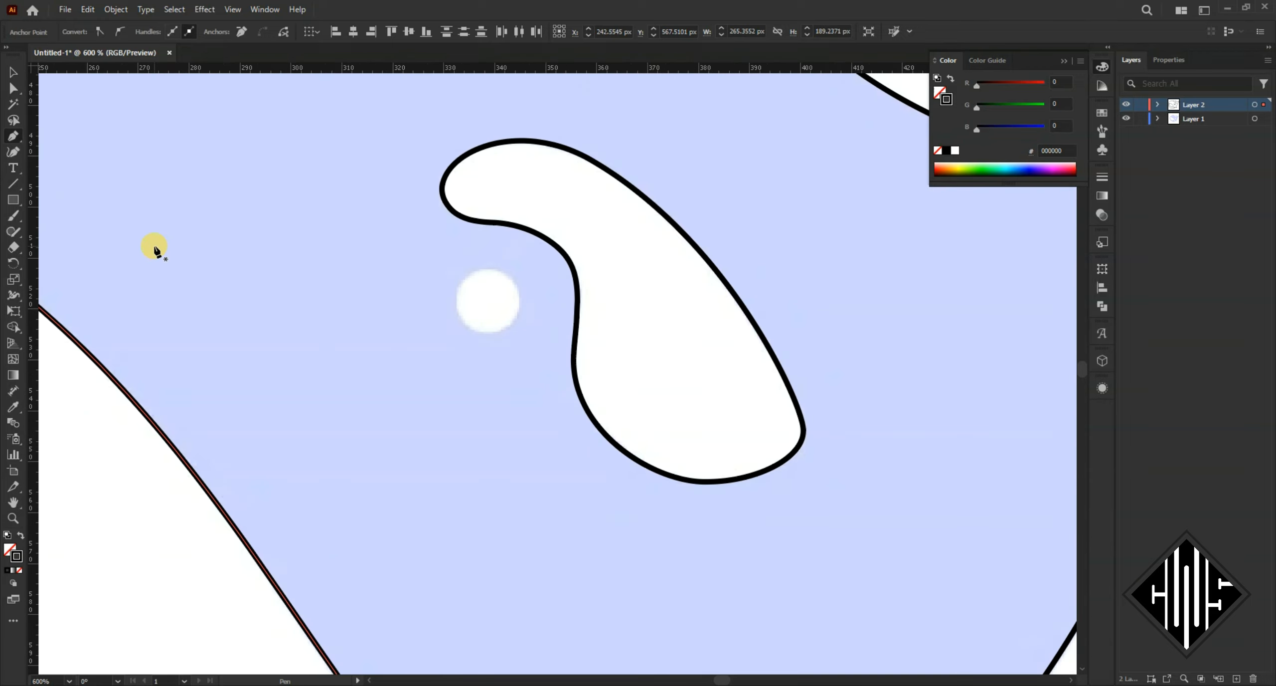
drag(461, 282, 523, 324)
scroll(491, 322, down, 7)
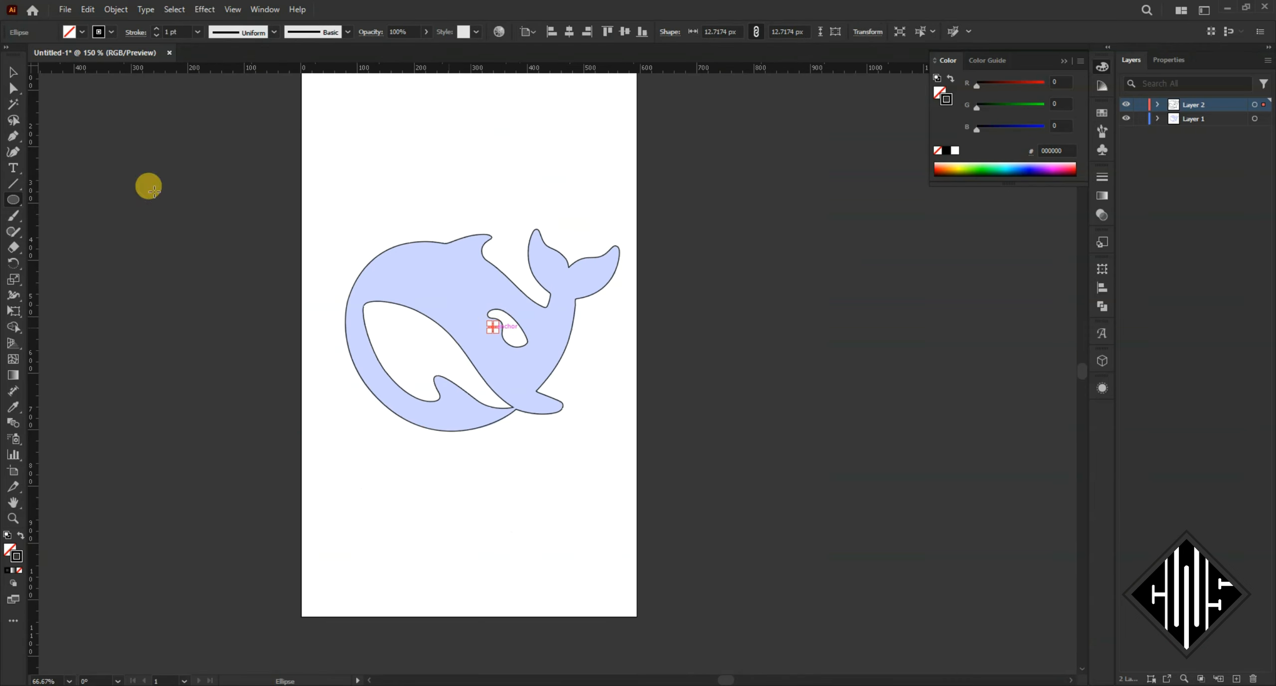
click(13, 72)
click(384, 163)
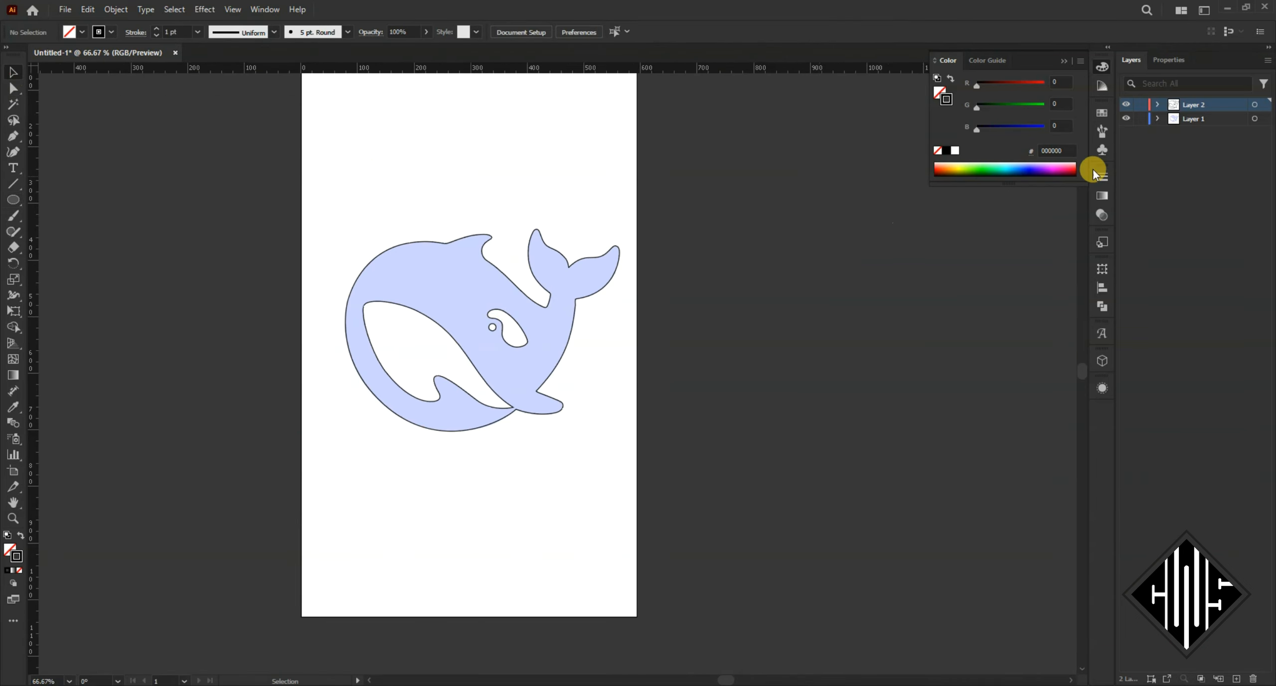
Step: Set the Layer 1 reference image beside the artboard at full colour, with a small blue sample square above the whale outline
click(1157, 119)
click(1216, 135)
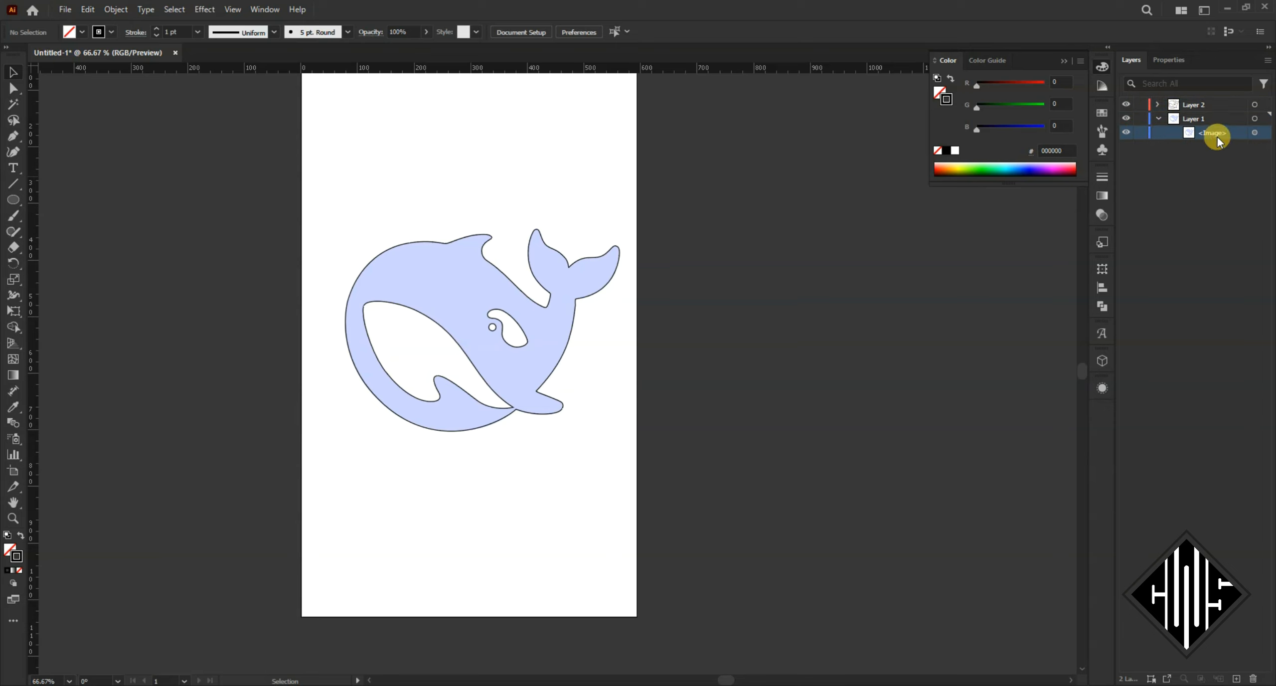
click(1179, 64)
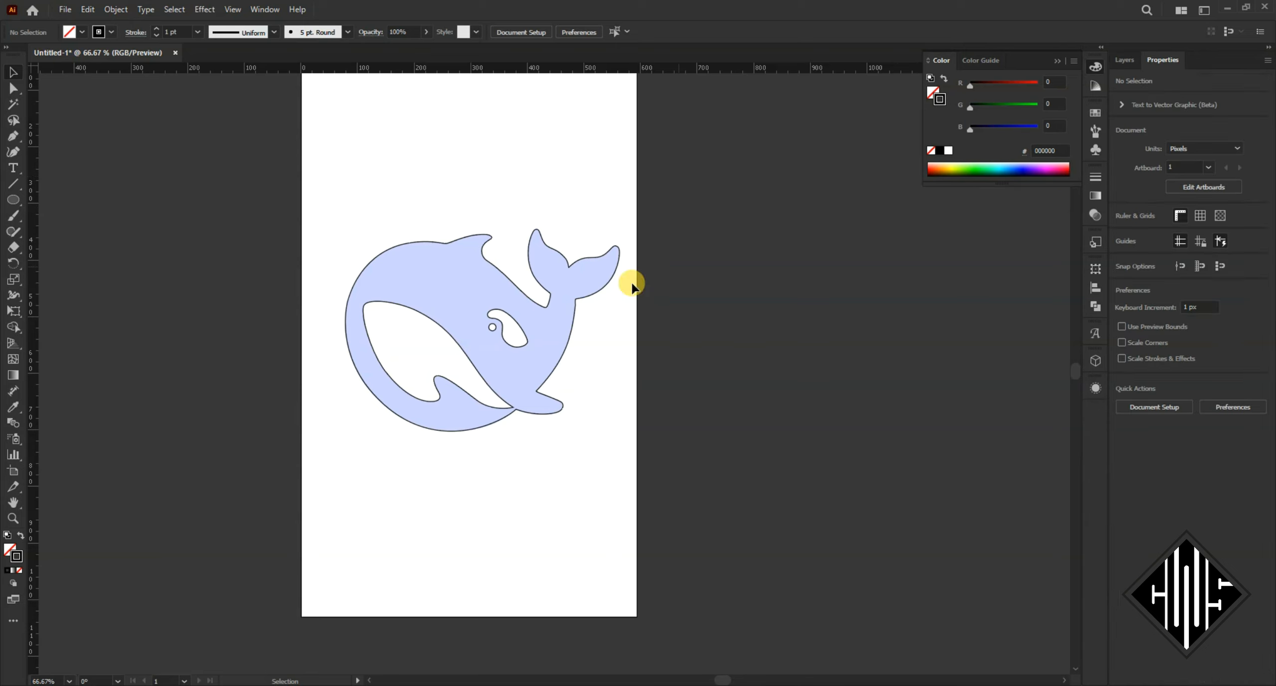
click(565, 299)
drag(1182, 291, 1206, 287)
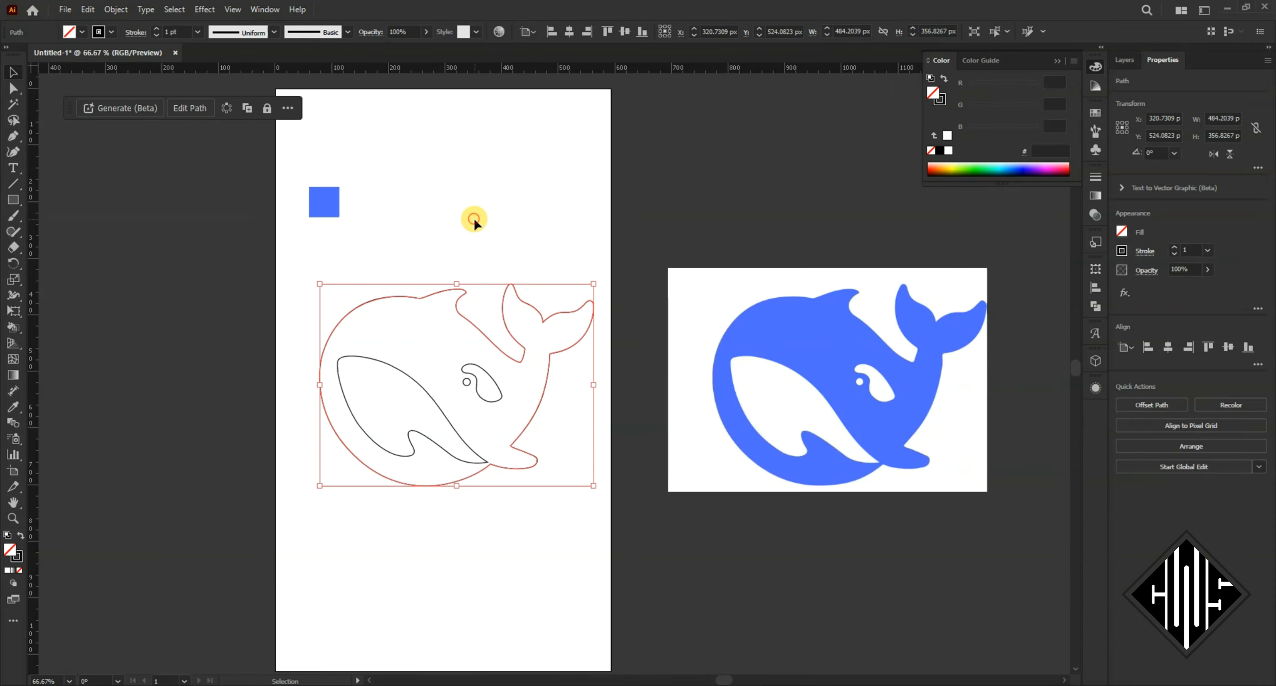
click(473, 218)
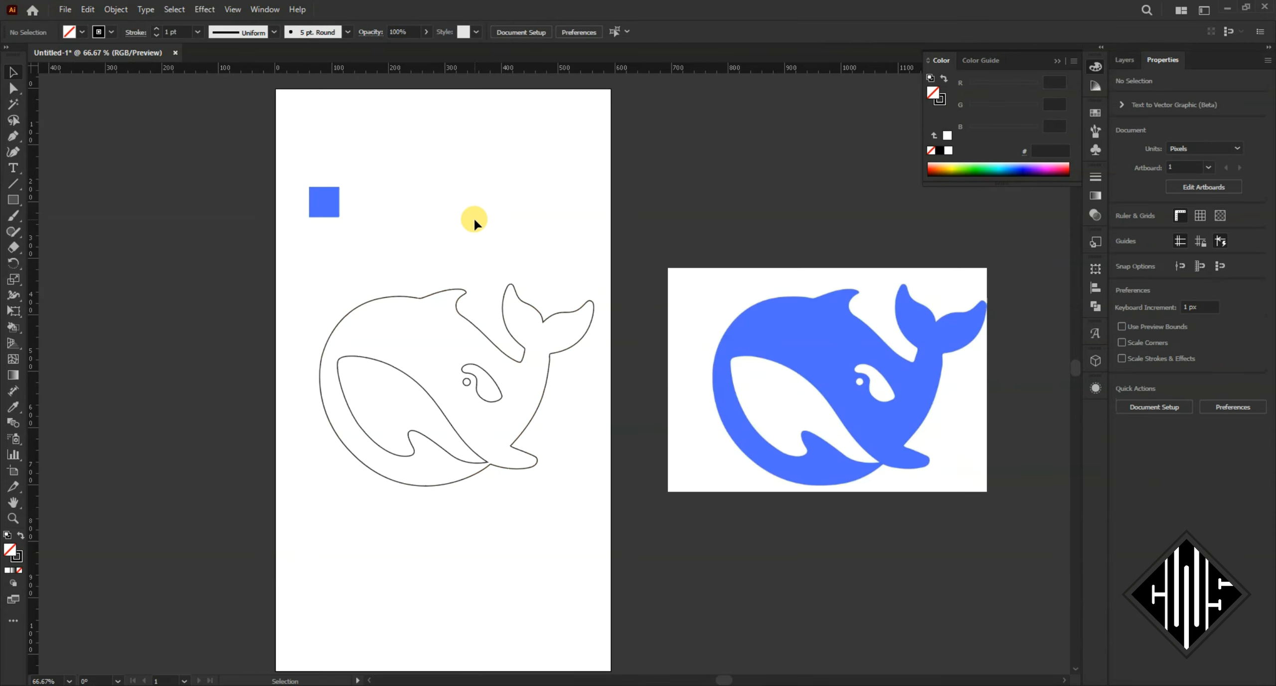
Step: Fill the whale's body outline with the sample square's blue, 4D6BFF, and no stroke, using the Eyedropper
click(365, 302)
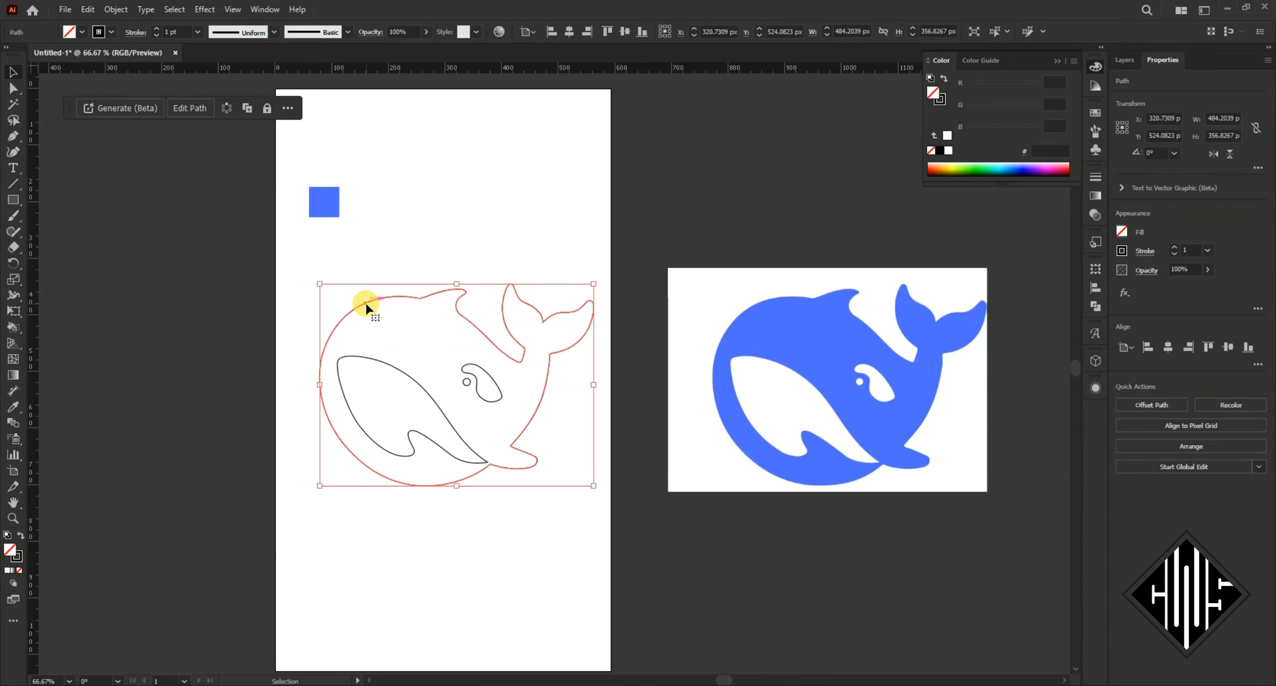
key(i)
click(331, 195)
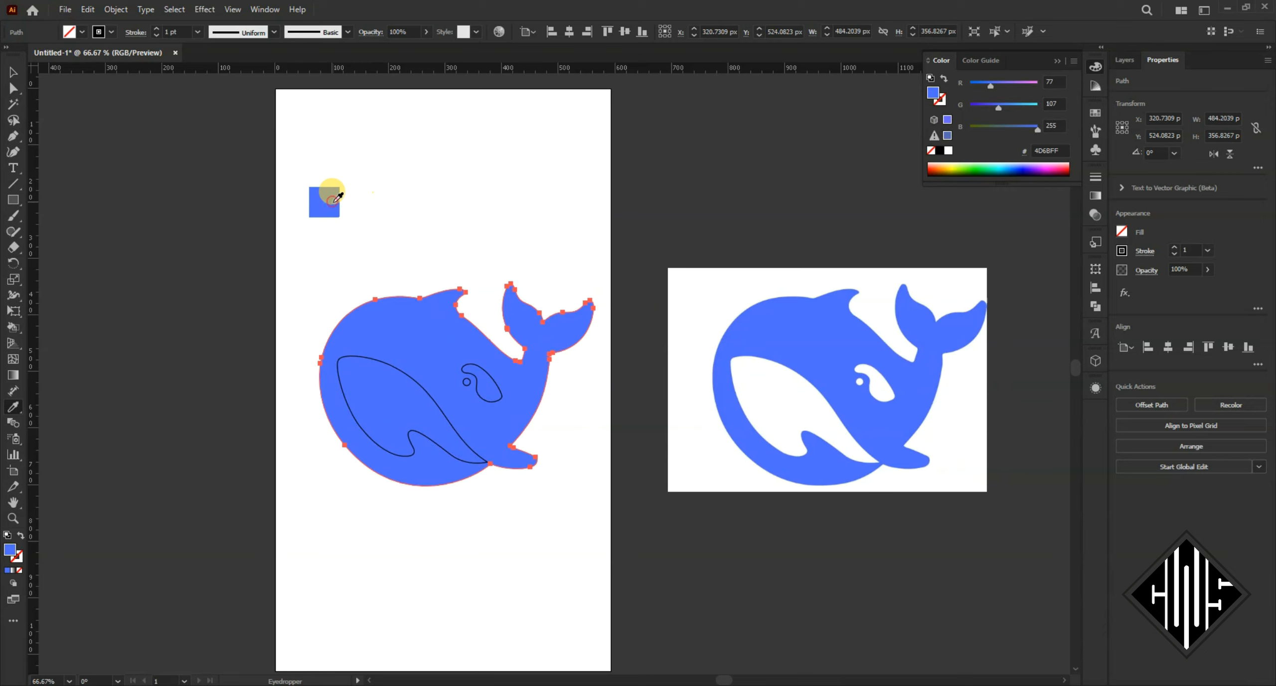
Step: Fill the belly patch, eye patch and eye circle with sampled white, FFFFFF, and no stroke, using the Eyedropper
ctrl+click(412, 377)
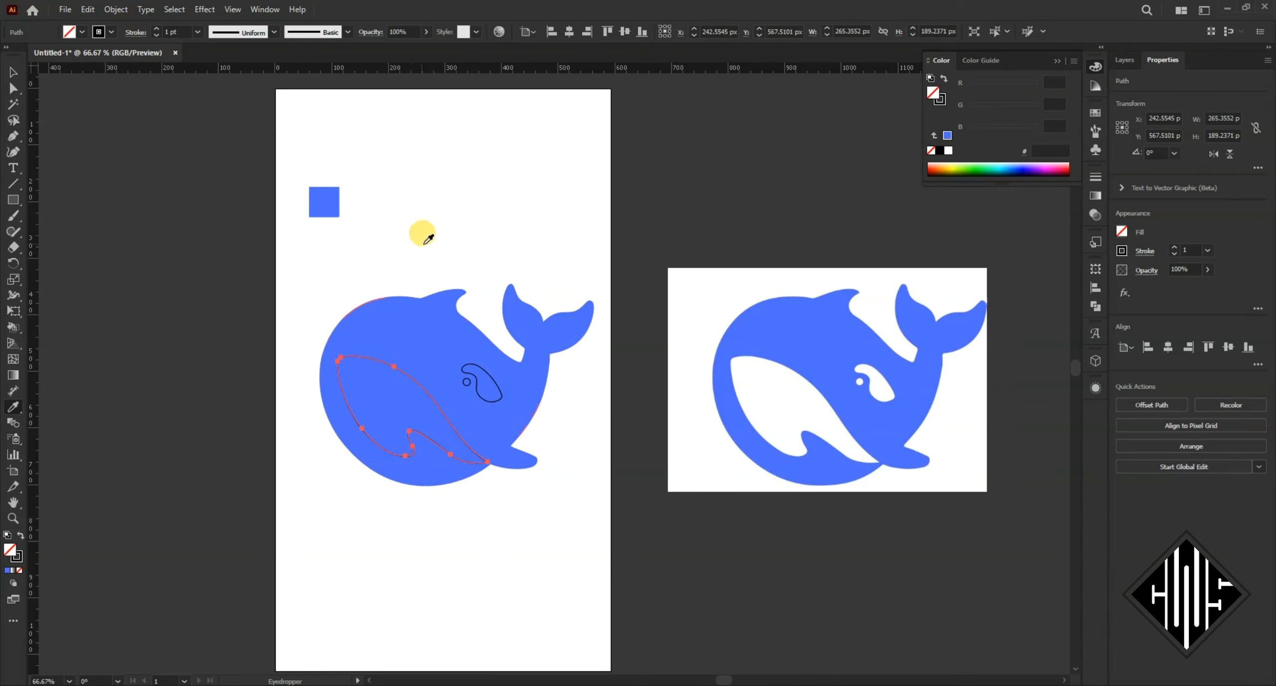
click(422, 233)
ctrl+click(480, 398)
click(515, 253)
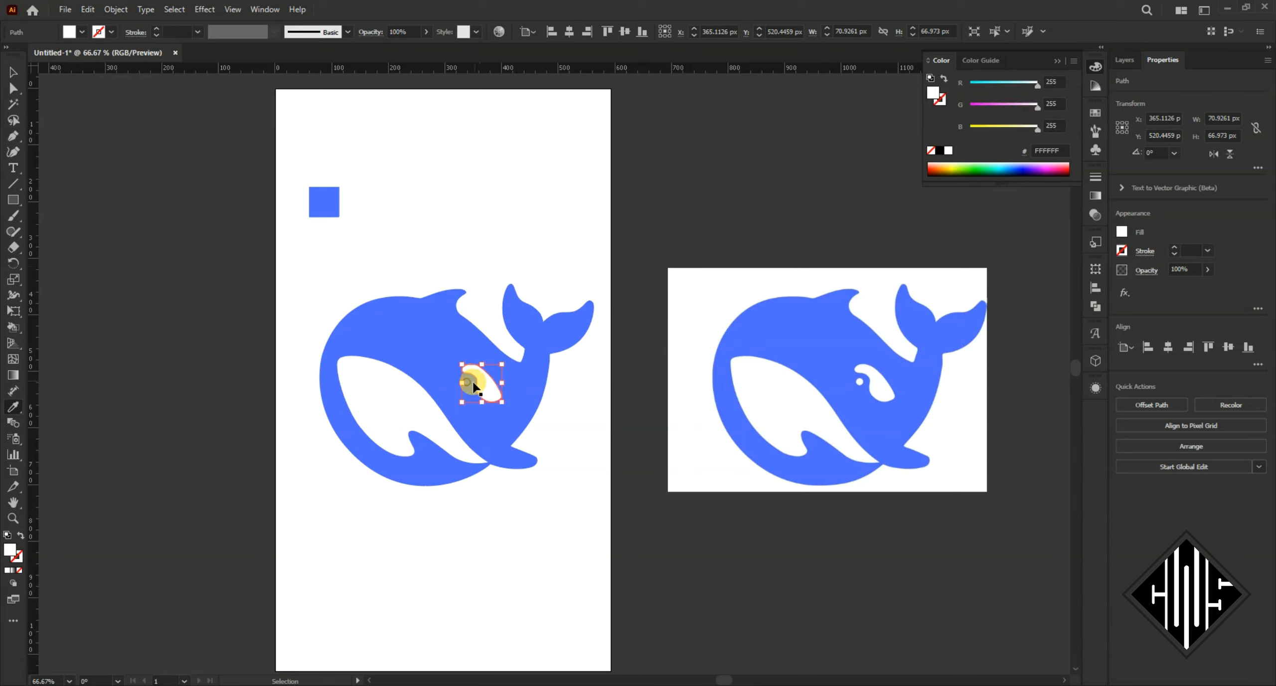
ctrl+click(469, 382)
click(419, 226)
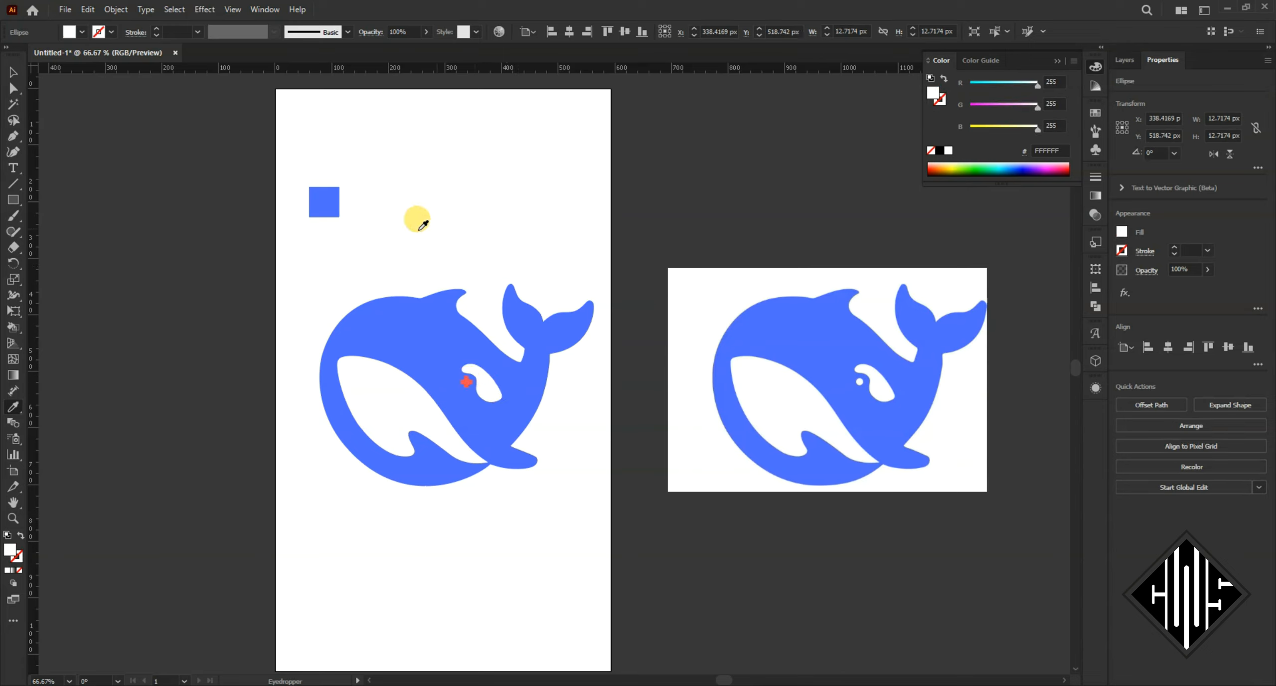
click(17, 77)
click(469, 180)
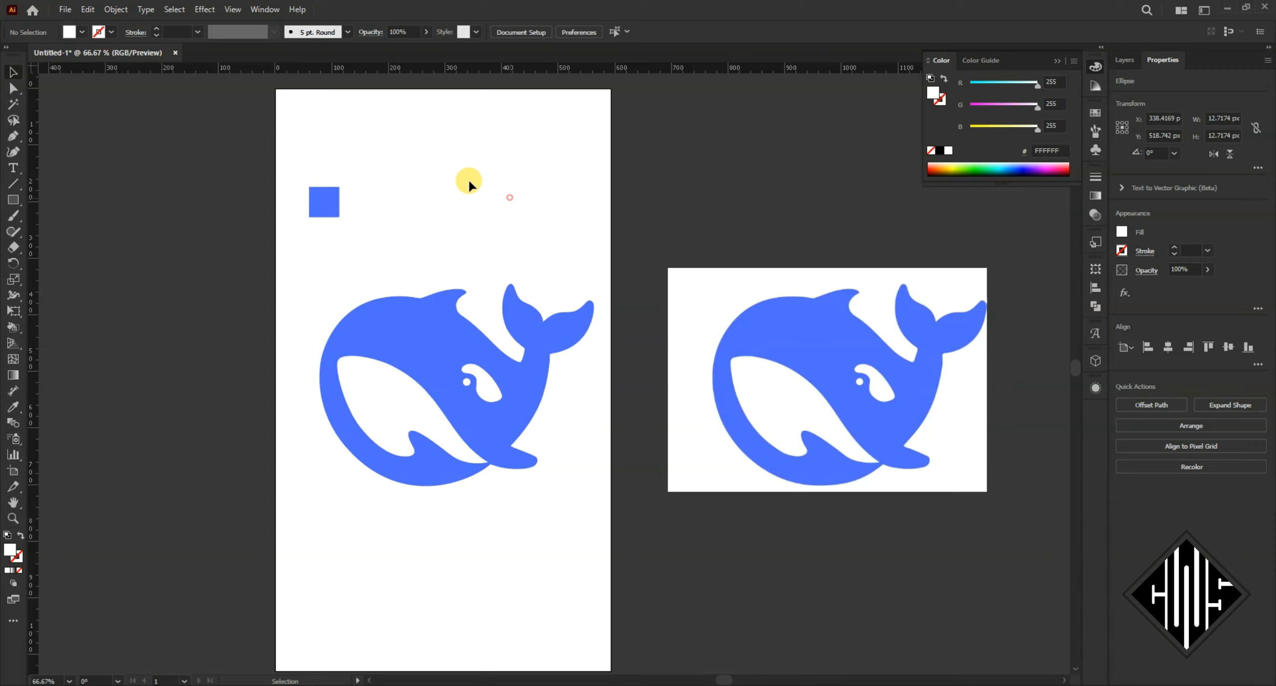
Step: Move the reference image against the artboard's right edge for comparison and delete the blue sample square
drag(837, 357, 776, 357)
click(321, 202)
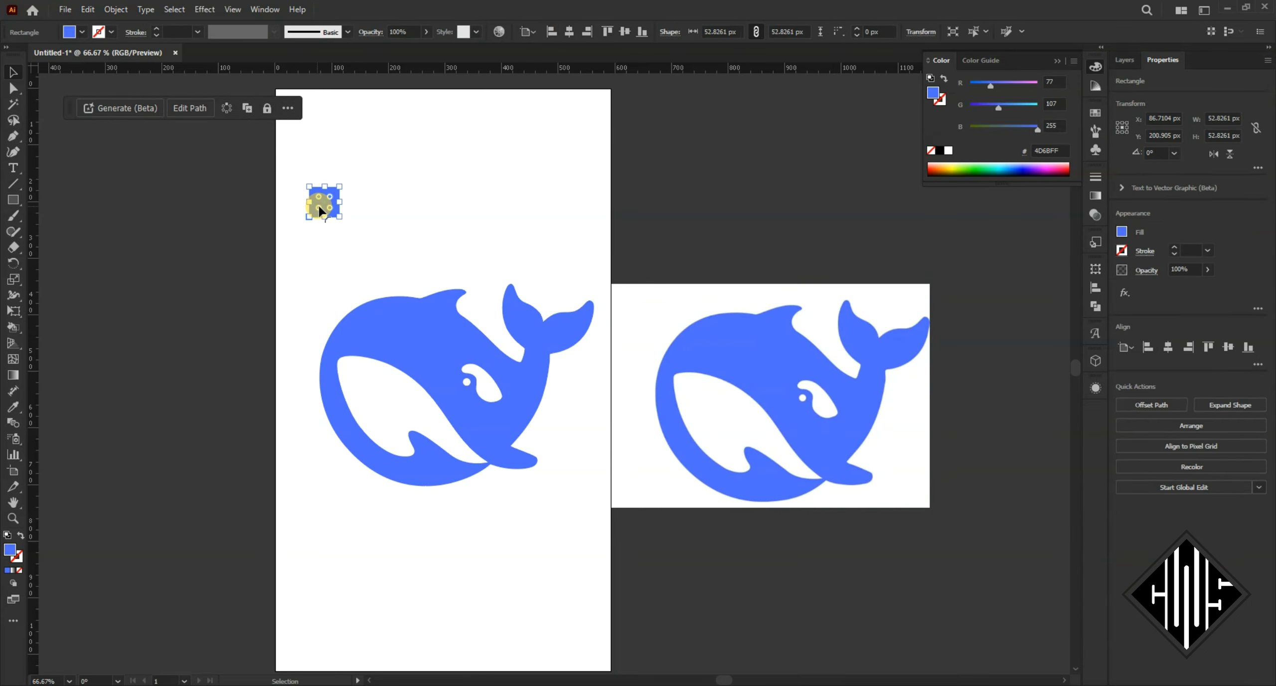
key(Delete)
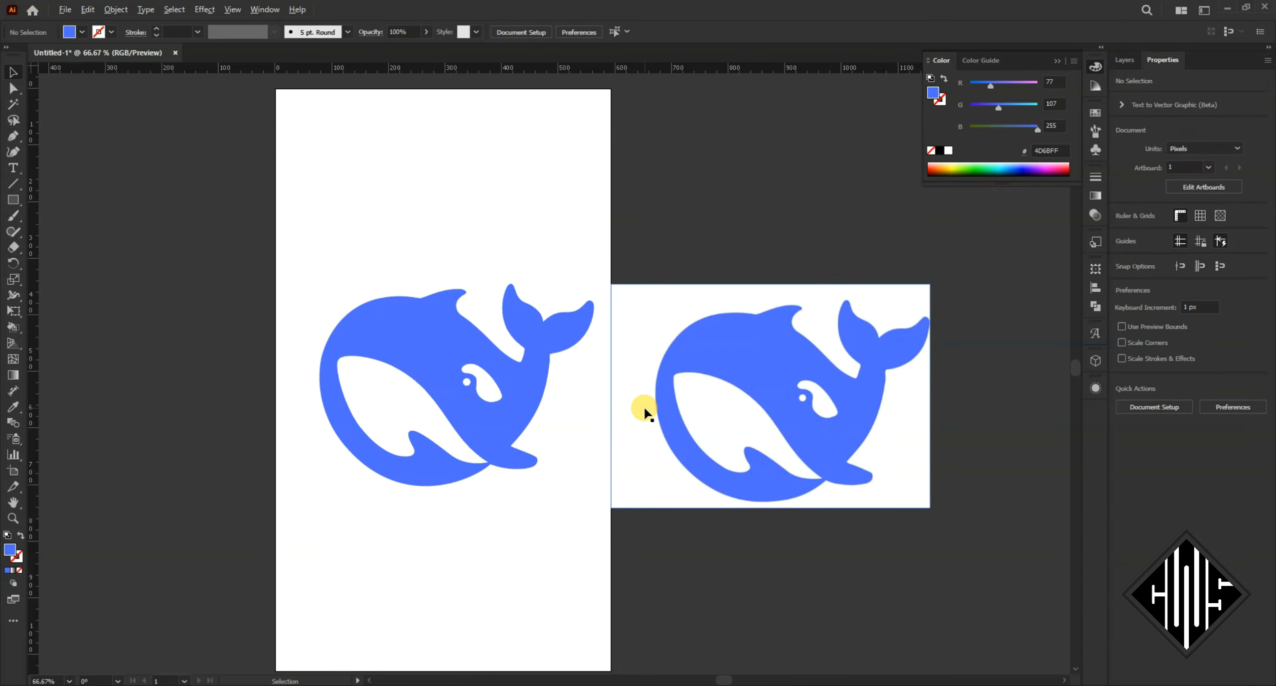
scroll(496, 375, up, 1)
drag(726, 390, 601, 386)
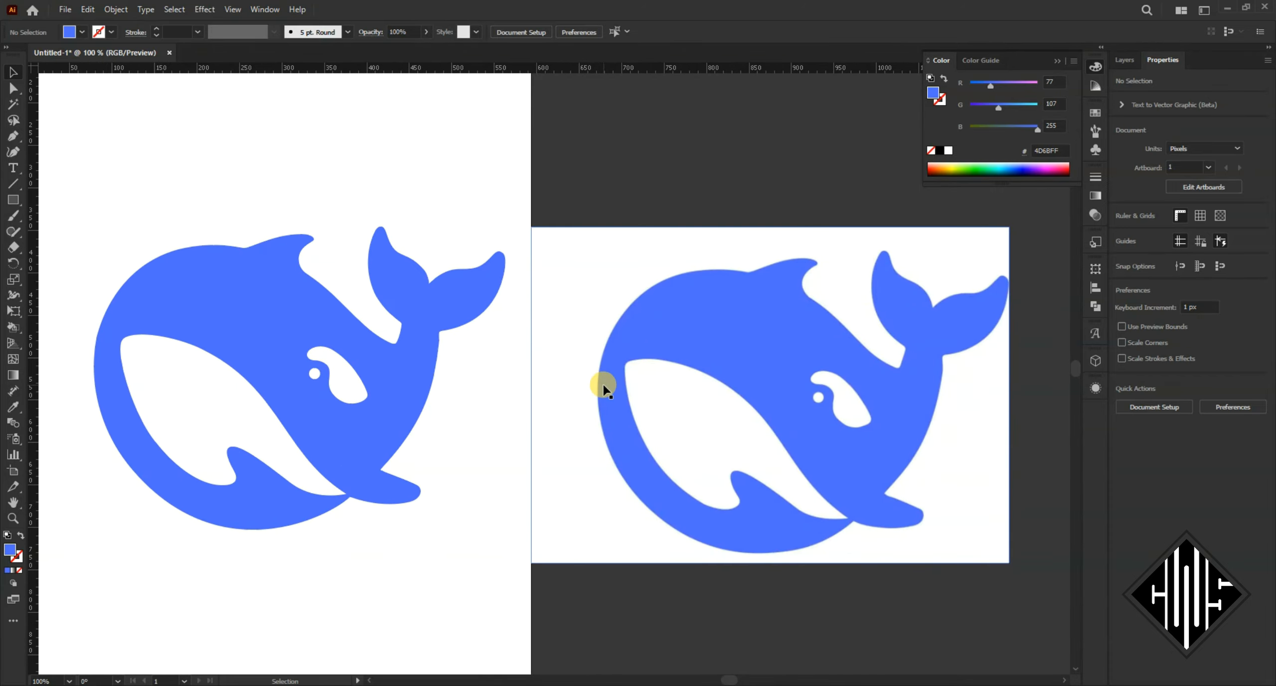